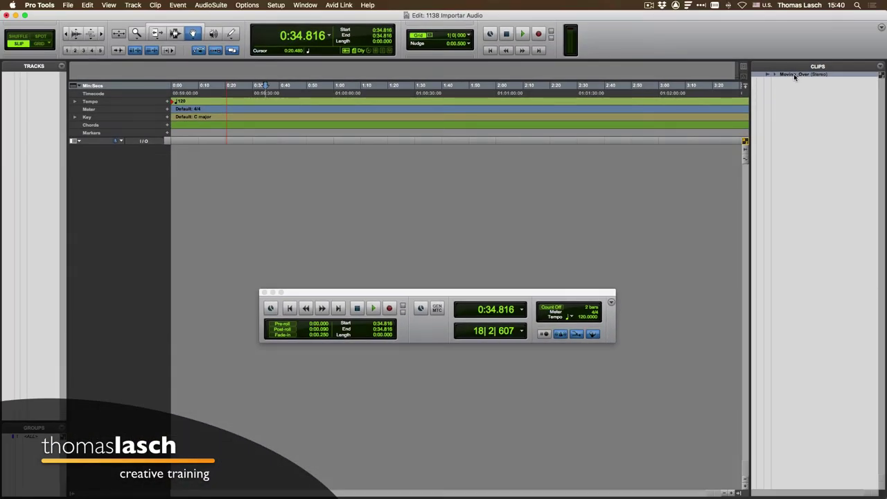
# Step: Place the Moving_Over stereo clip from the clip list at the session start on a new track and lower the track volume
pyautogui.moveTo(794, 75); pyautogui.dragTo(228, 183)
pyautogui.moveTo(321, 182); pyautogui.dragTo(243, 184)
pyautogui.click(160, 172)
pyautogui.moveTo(160, 172); pyautogui.dragTo(160, 187)
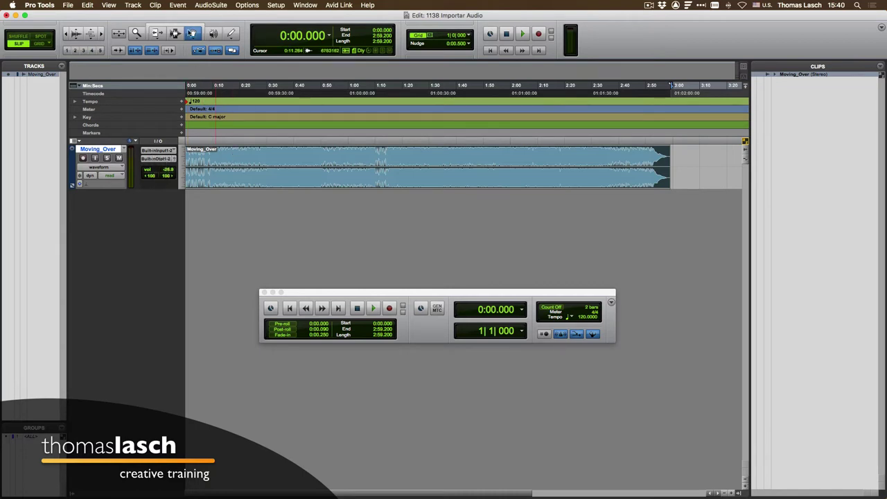
# Step: Play the Moving_Over clip from about 0:49 with the Selector tool, raise the track volume during playback, and stop
pyautogui.click(175, 34)
pyautogui.click(318, 155)
pyautogui.press('space')
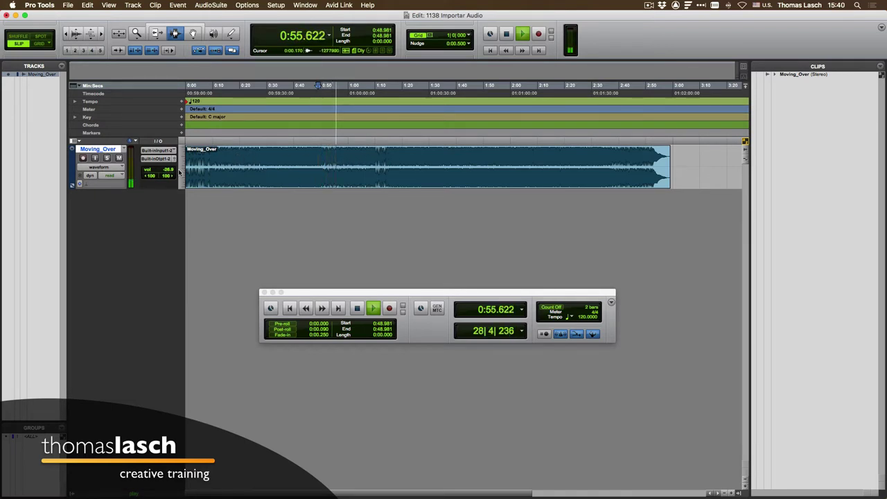
pyautogui.moveTo(168, 170); pyautogui.dragTo(167, 167)
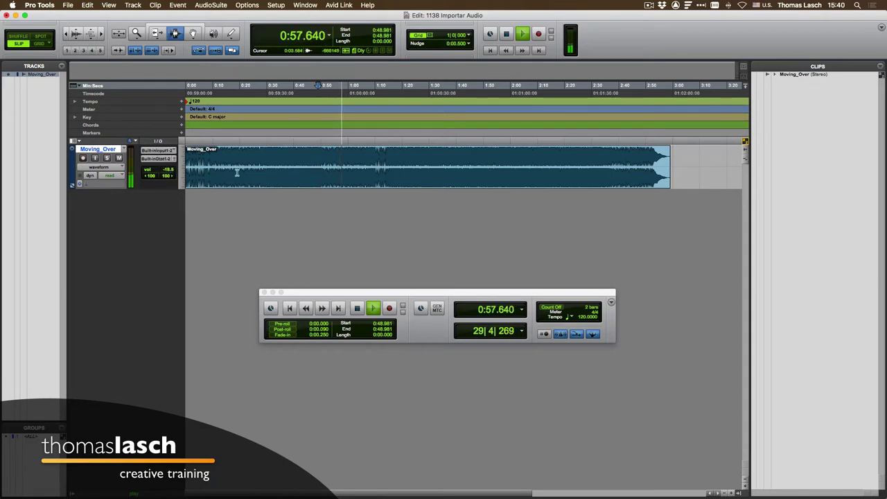
pyautogui.press('space')
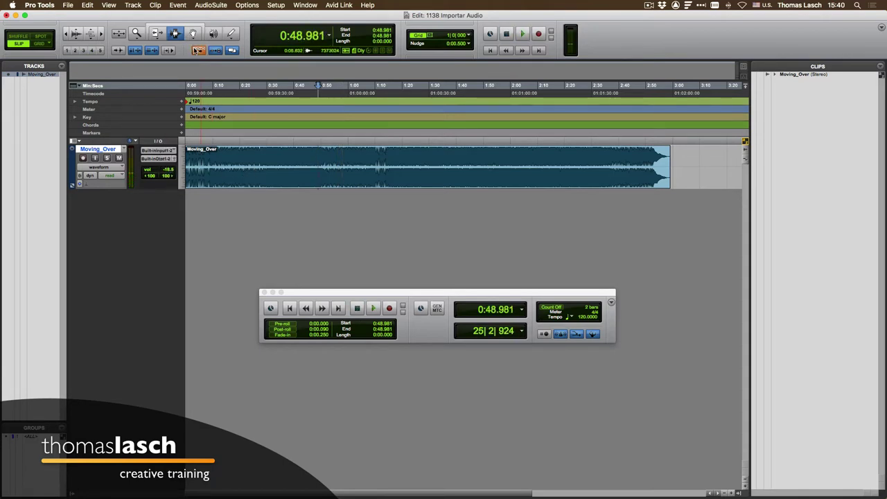
# Step: Switch to the Grabber tool and delete the Moving_Over track along with its active clip
pyautogui.click(194, 34)
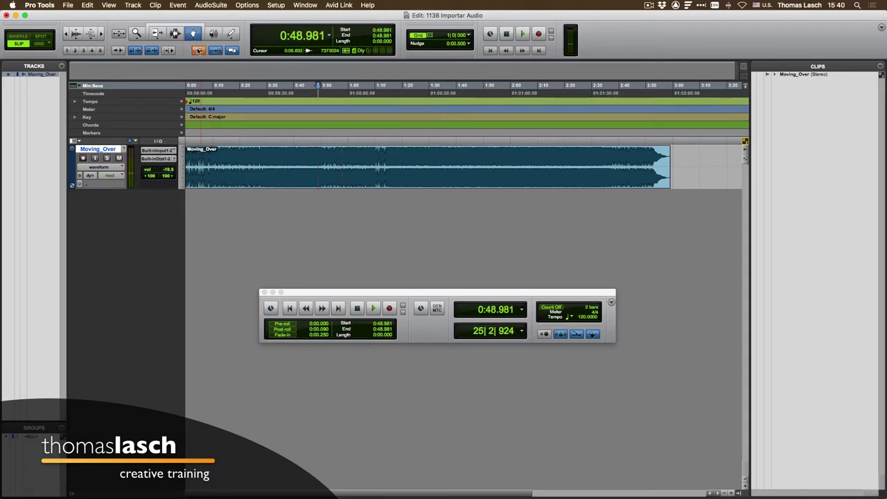
pyautogui.rightClick(97, 148)
pyautogui.click(129, 294)
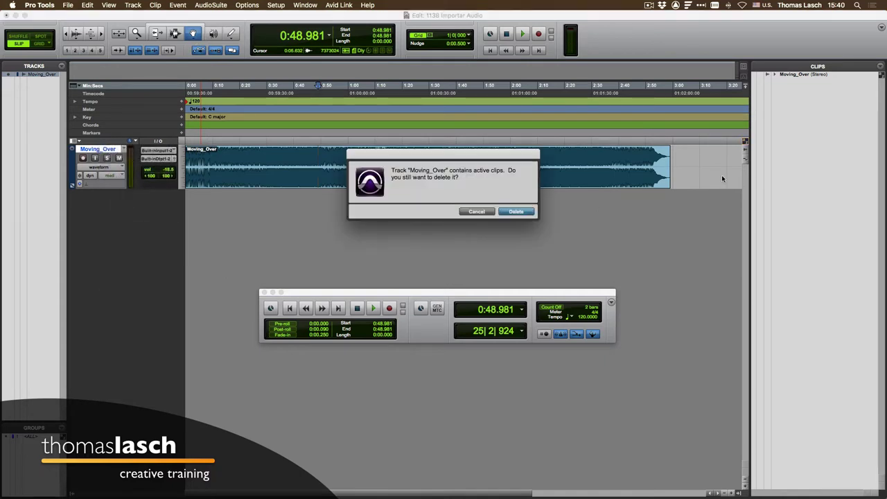
pyautogui.click(522, 214)
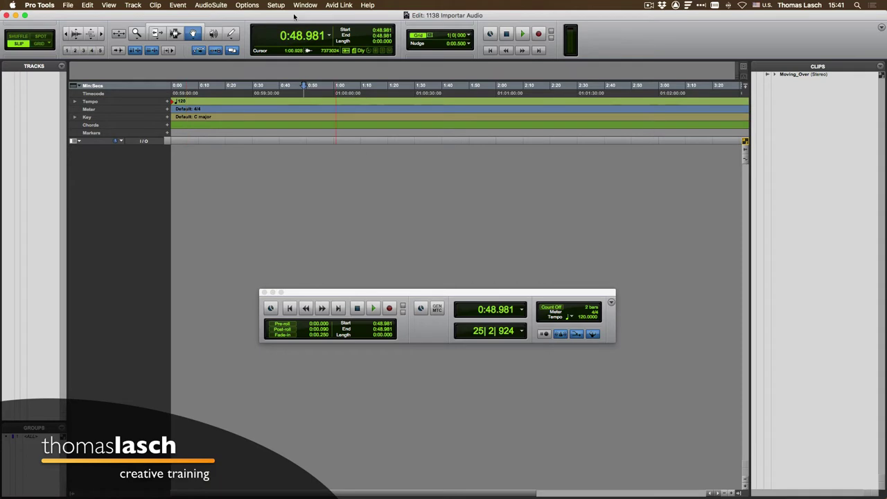
# Step: Start an audio import, search the Mac for "intro 30", and select the first Intro 30s.wav file
pyautogui.click(68, 5)
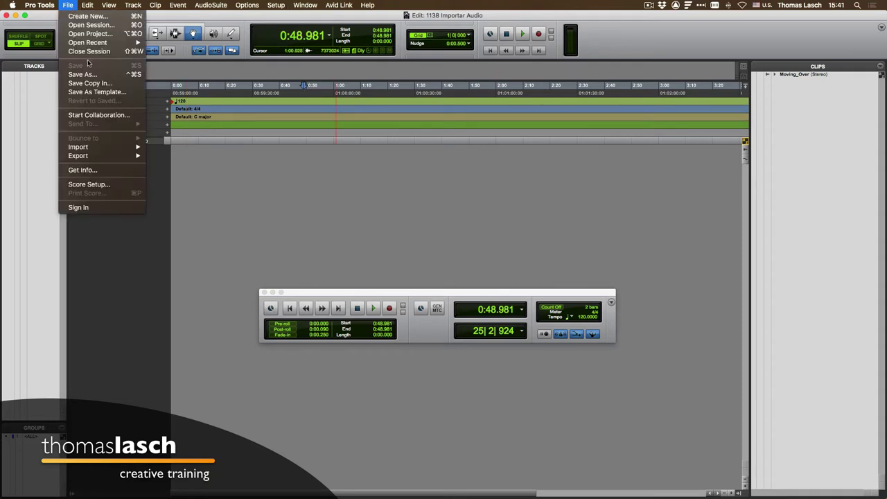
pyautogui.moveTo(89, 146)
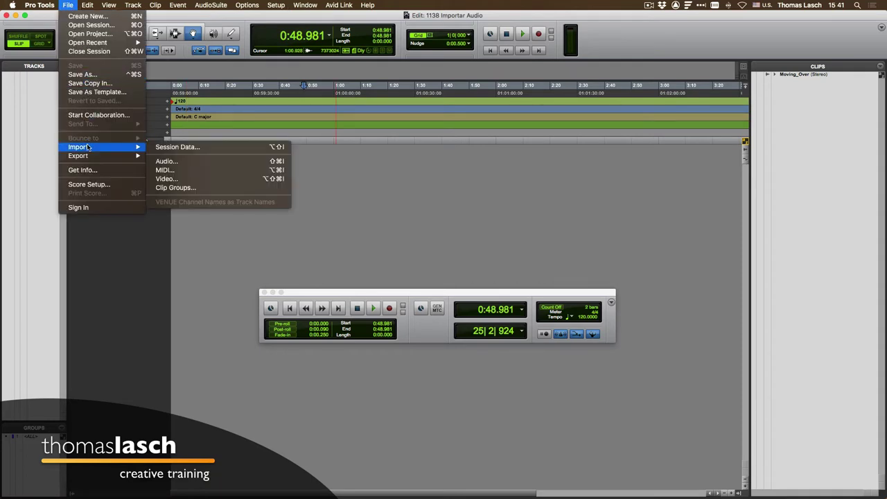
pyautogui.click(190, 162)
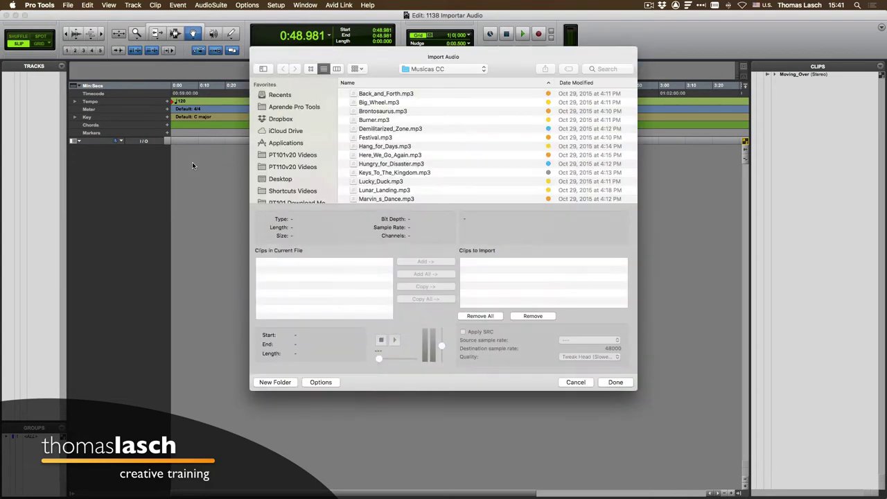
pyautogui.click(607, 69)
pyautogui.write('intr')
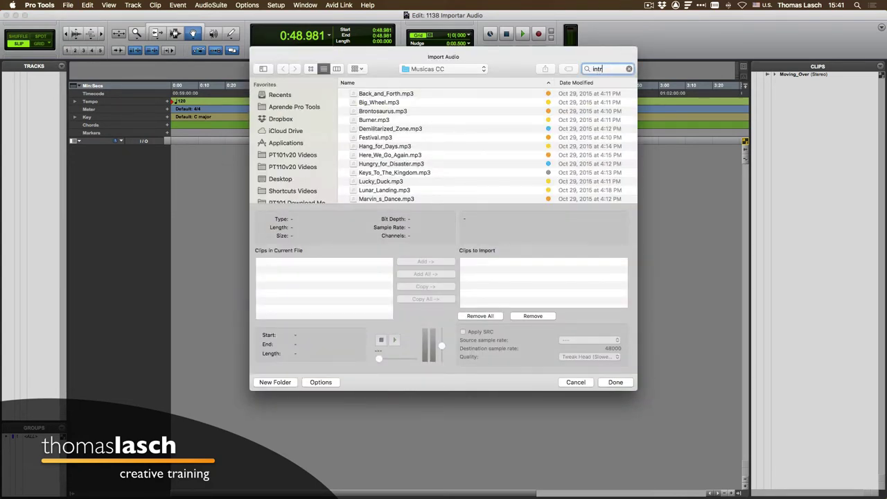
pyautogui.write('o 30')
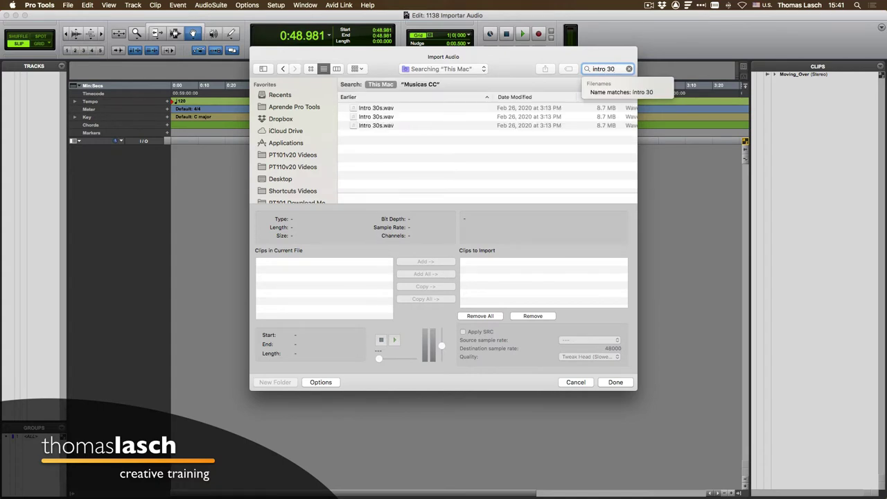
pyautogui.click(389, 110)
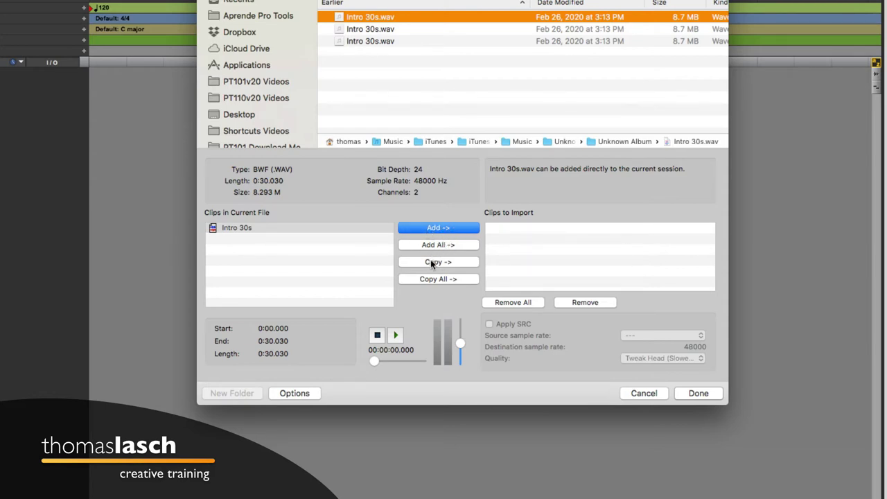
# Step: Import Intro 30s as a copy into the session's Audio Files folder, placing it on a new track at Session Start
pyautogui.click(431, 261)
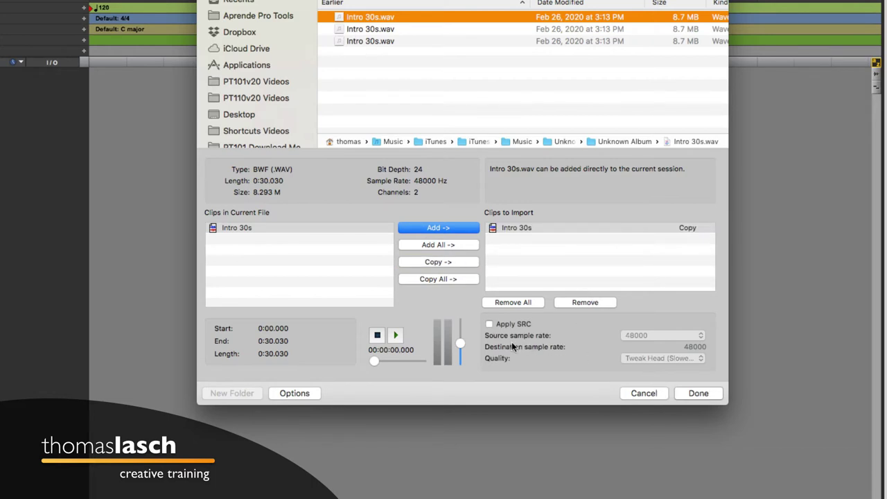
pyautogui.click(700, 393)
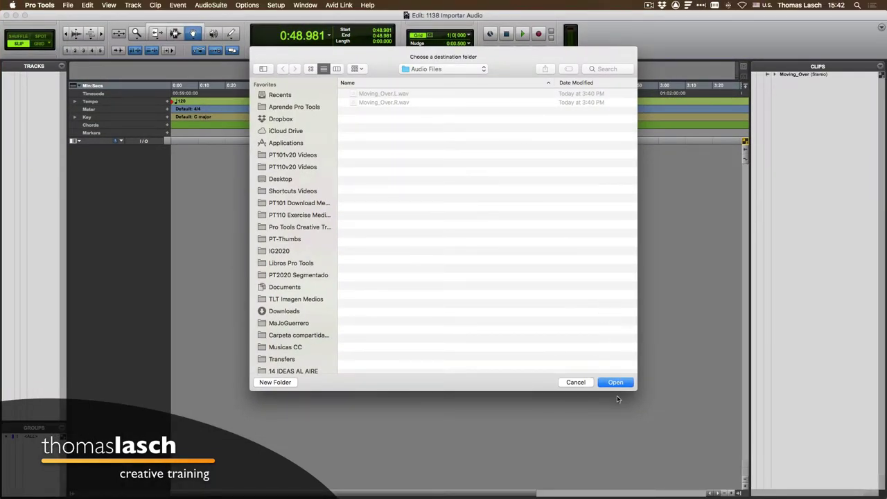
pyautogui.click(615, 383)
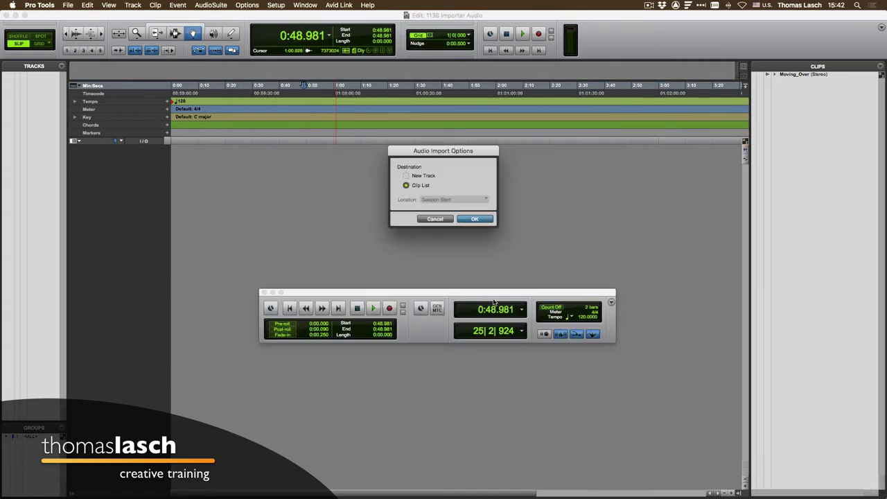
pyautogui.click(407, 175)
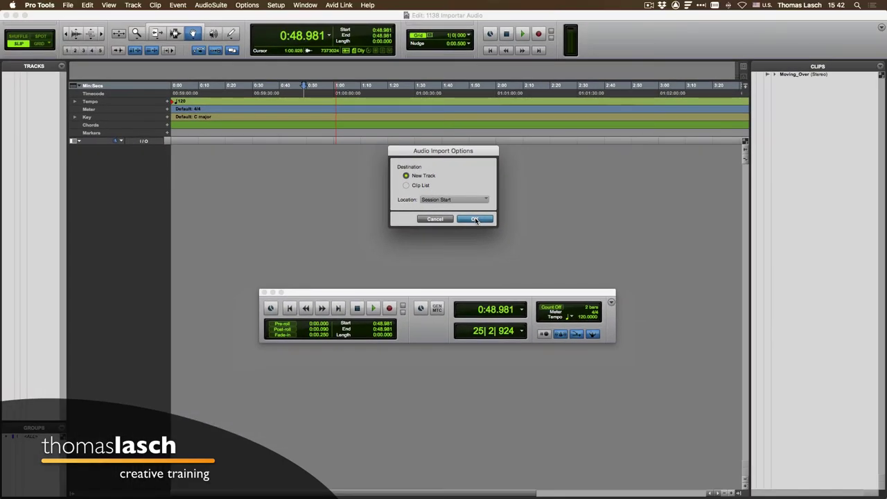
pyautogui.click(475, 220)
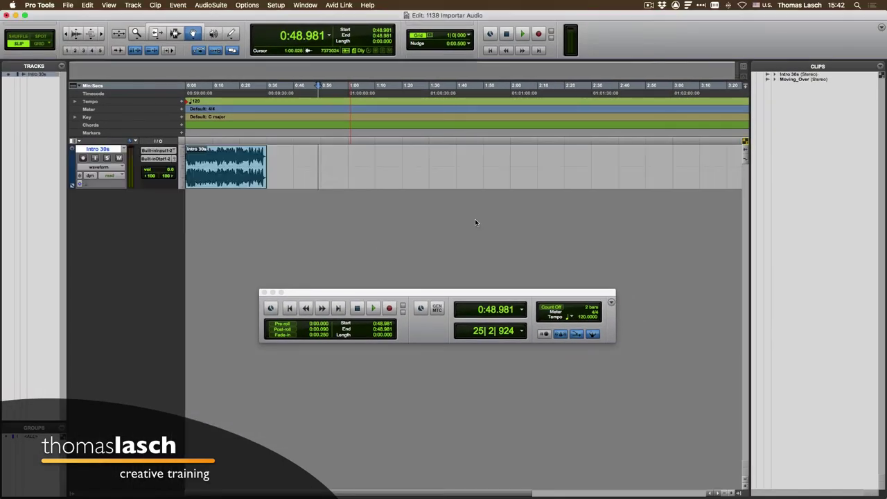
# Step: Select the Intro 30s clip, start playback from its beginning, and set the track volume to -5.3 dB
pyautogui.click(227, 181)
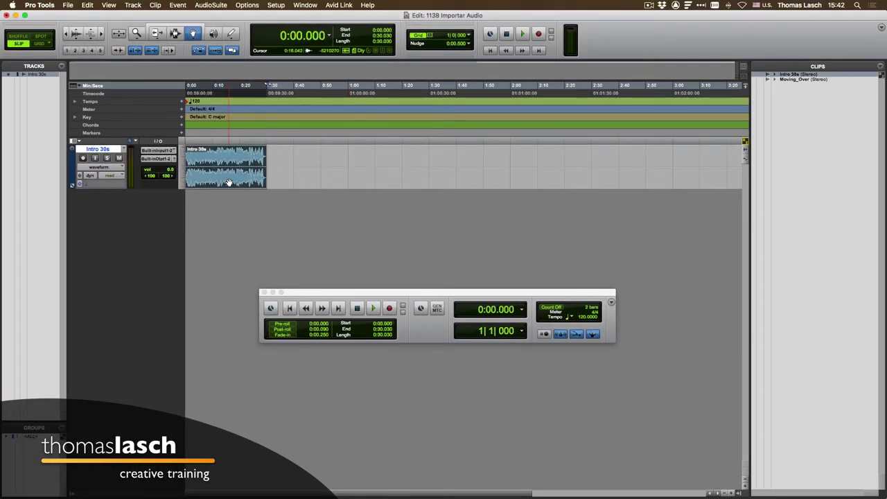
pyautogui.moveTo(165, 179); pyautogui.dragTo(163, 177)
pyautogui.press('space')
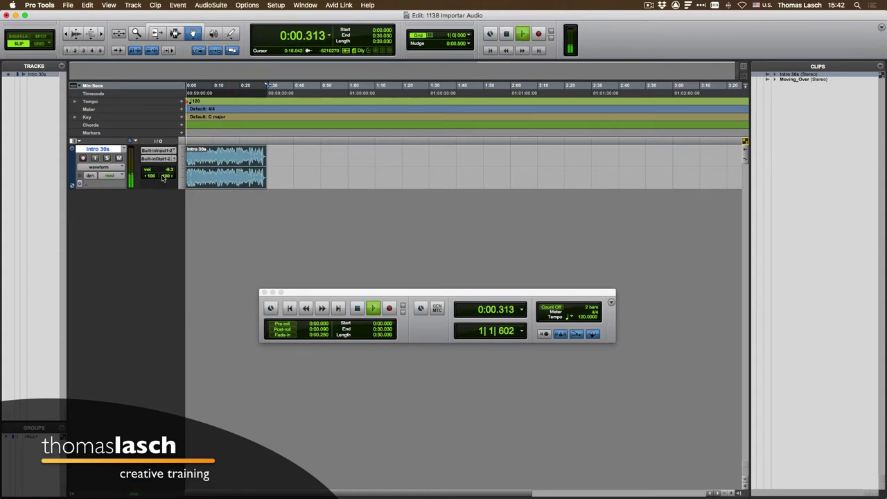
pyautogui.moveTo(166, 171); pyautogui.dragTo(165, 170)
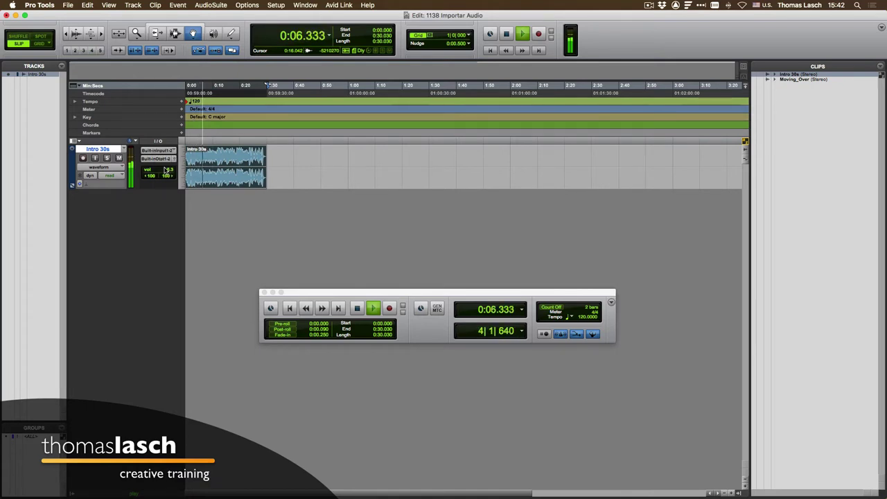
# Step: Zoom in on the timeline, enlarge the Intro 30s track height, set its volume to -2.6 dB, and stop playback
pyautogui.press('t')
pyautogui.press('t')
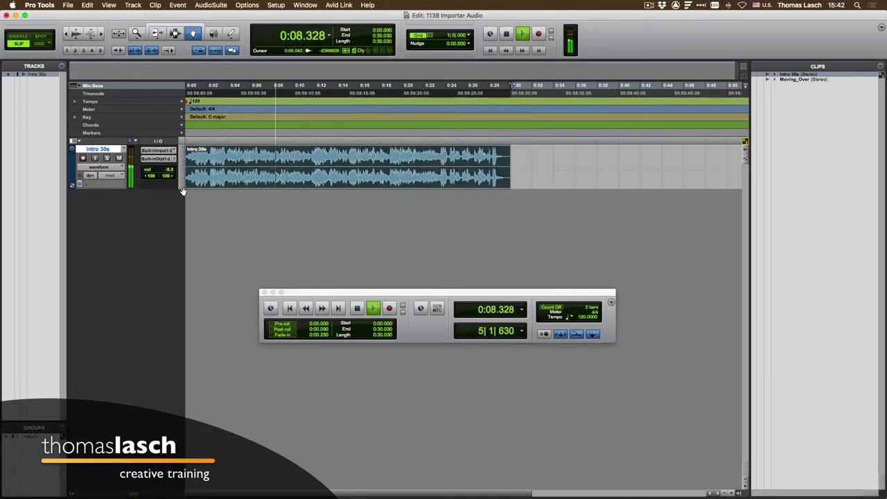
pyautogui.moveTo(183, 187); pyautogui.dragTo(180, 271)
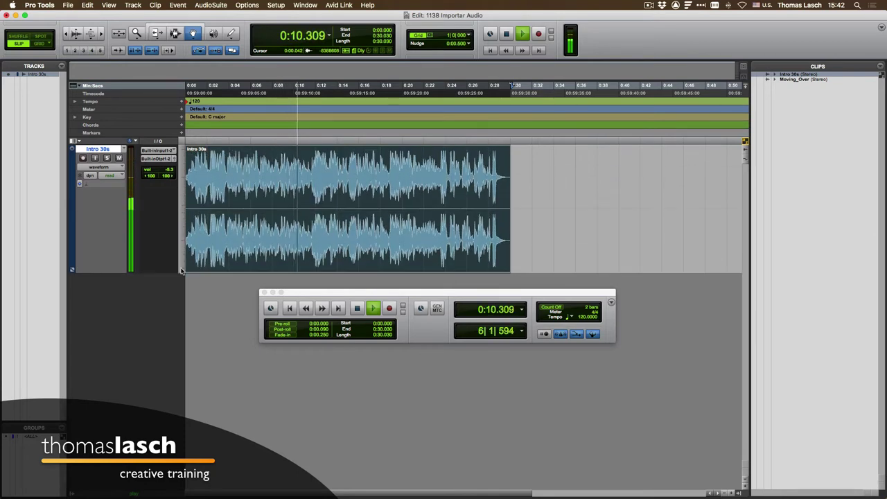
pyautogui.moveTo(169, 172); pyautogui.dragTo(169, 169)
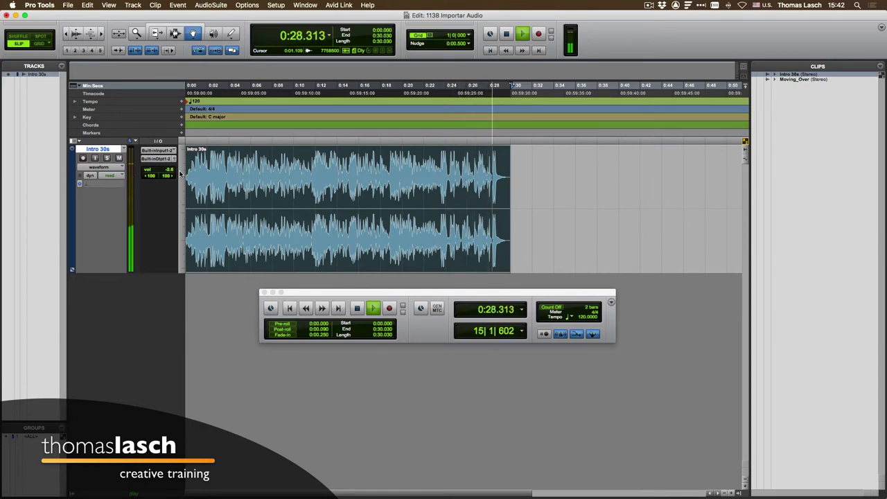
pyautogui.press('space')
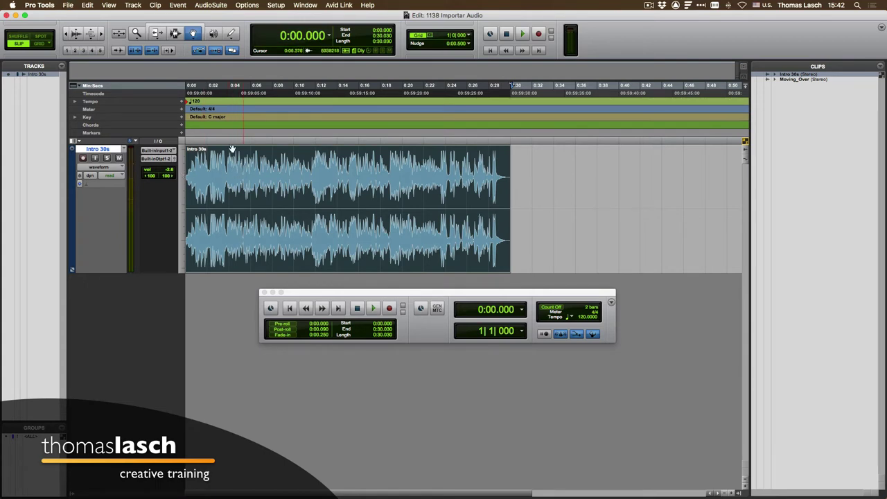
# Step: Open the Import Audio dialog again and reposition it on the screen
pyautogui.click(69, 5)
pyautogui.moveTo(86, 147)
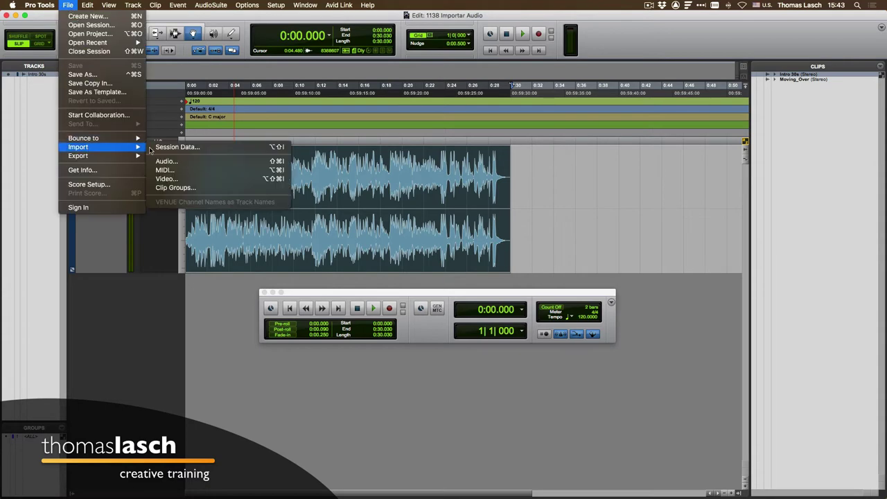
pyautogui.click(173, 161)
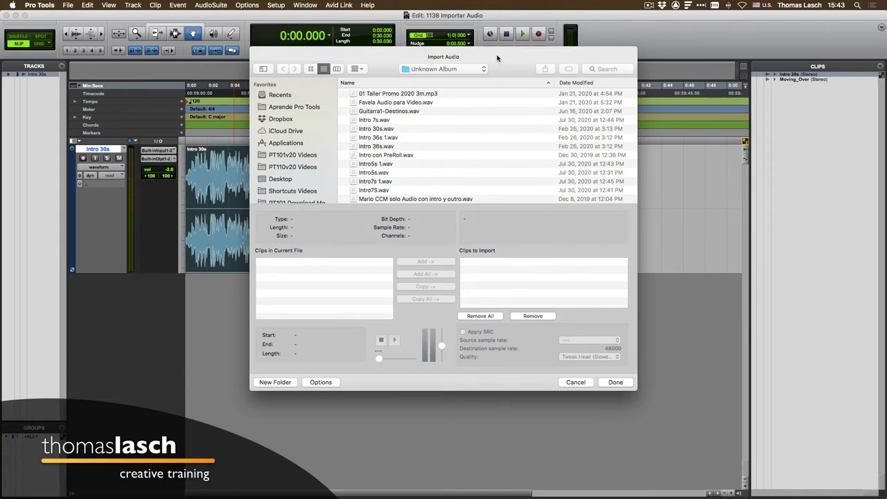
pyautogui.moveTo(496, 58); pyautogui.dragTo(468, 63)
# Step: Search the Mac for "orquesta" and briefly preview the first Orquesta Eclectica Afinando.wav file before import
pyautogui.click(367, 107)
pyautogui.click(583, 74)
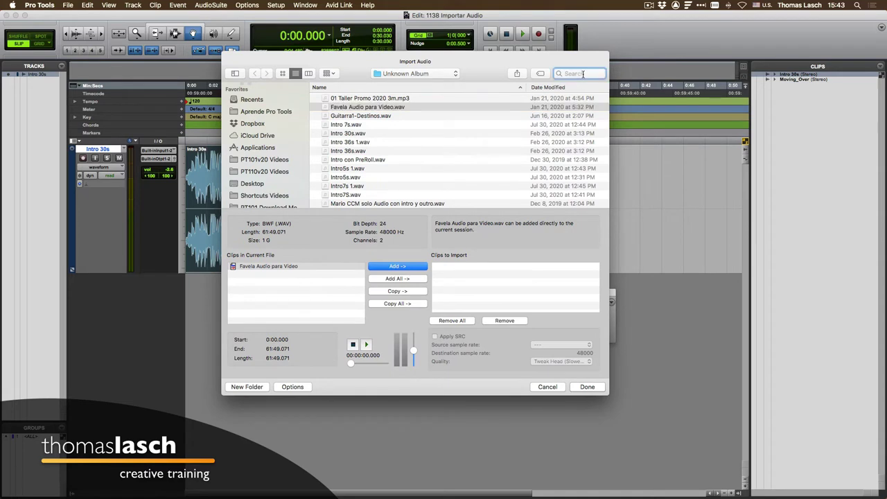
pyautogui.write('orquesta')
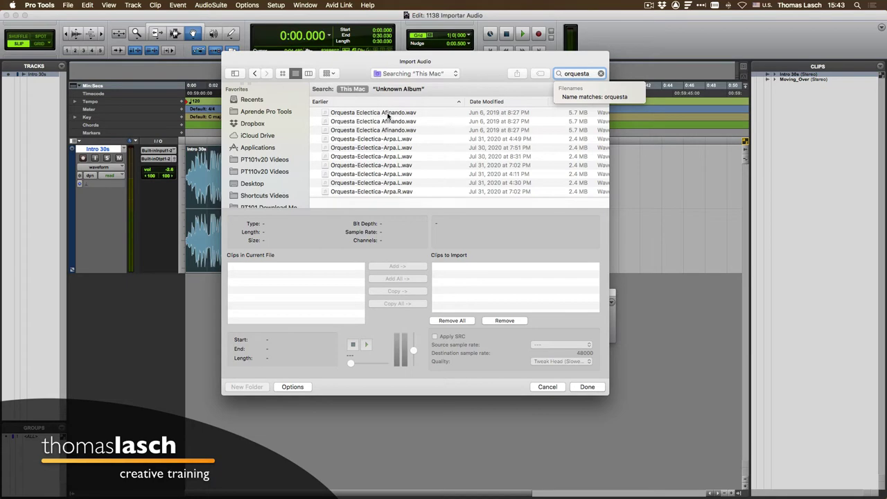
pyautogui.click(387, 114)
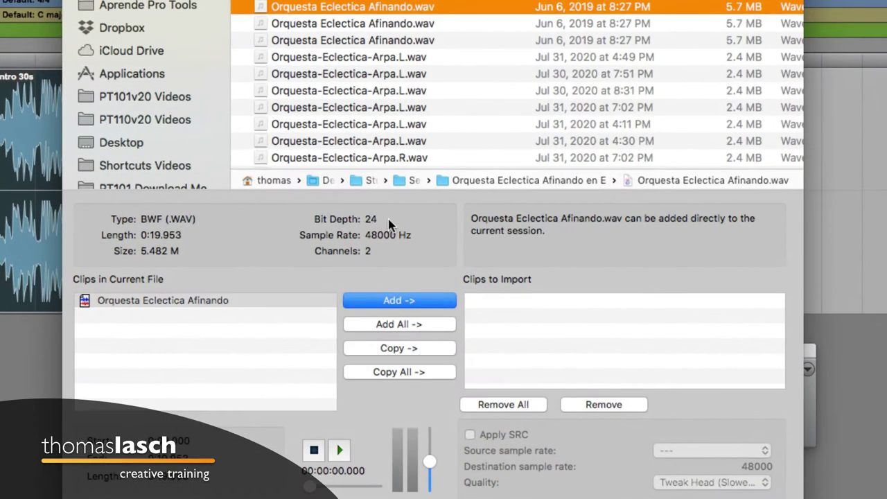
pyautogui.press('space')
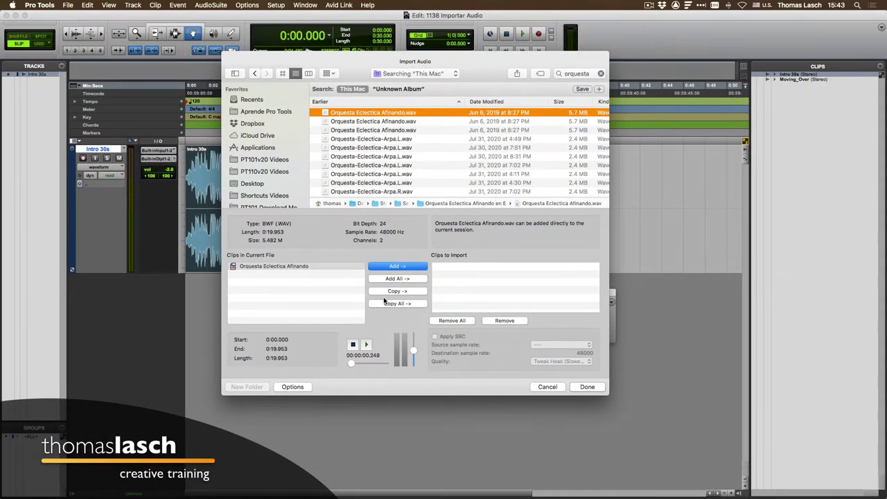
pyautogui.click(353, 345)
# Step: Replace the file search with "oe-" and select the third OE-Arpa.wav file
pyautogui.click(572, 75)
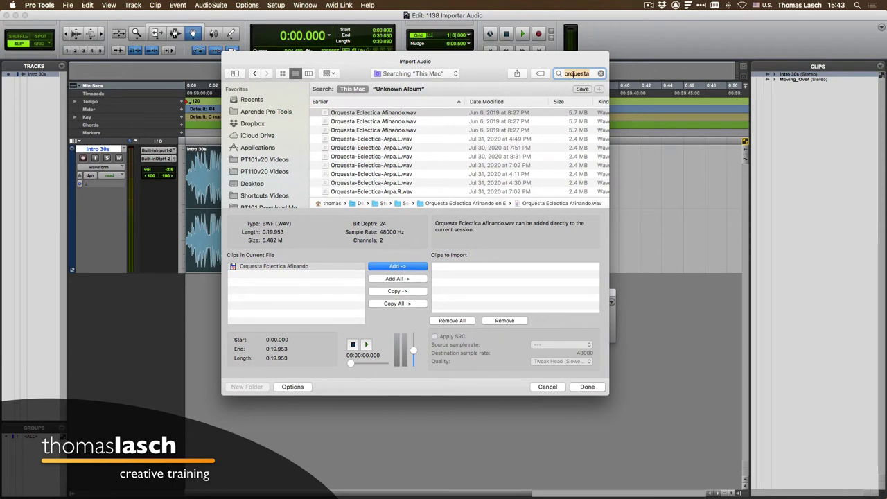
pyautogui.write('oe')
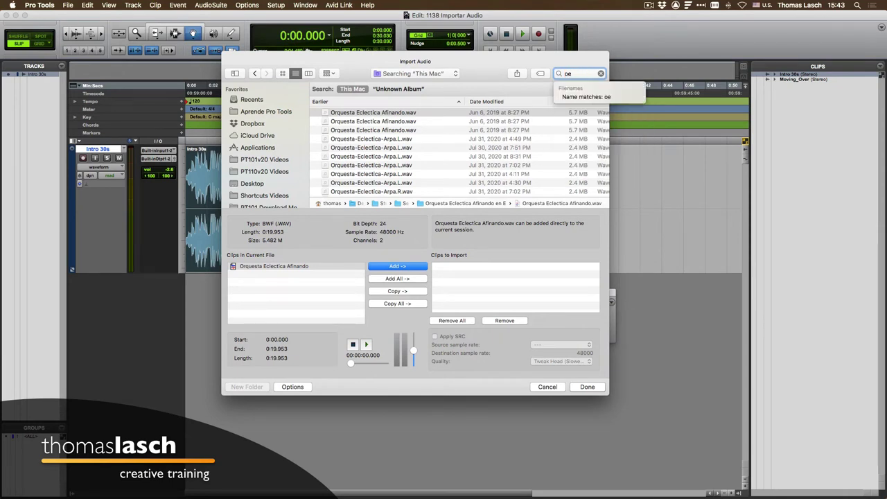
pyautogui.write('-')
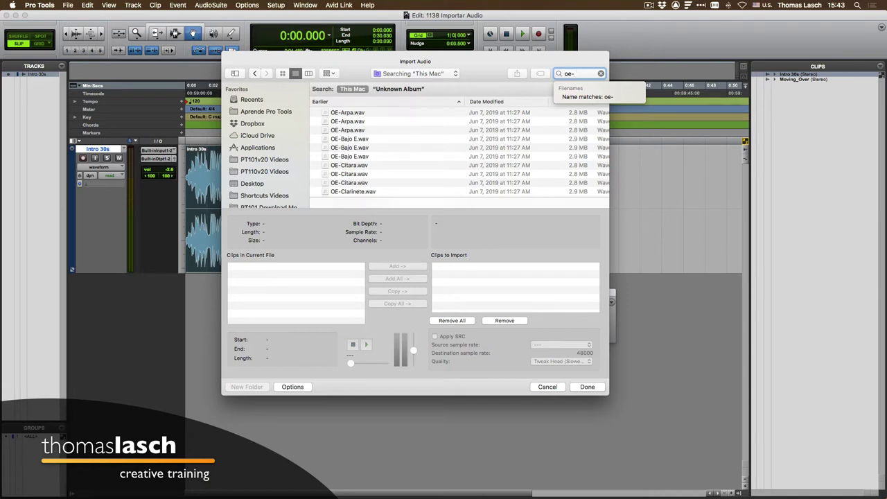
pyautogui.click(339, 130)
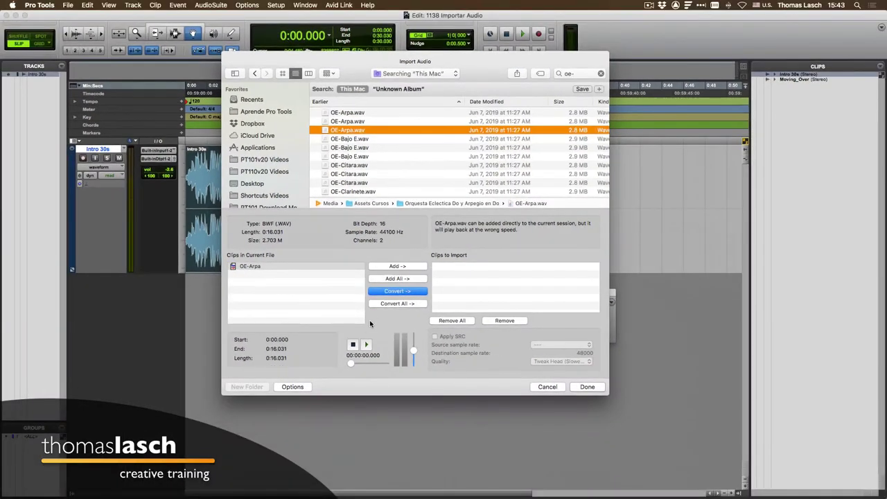
# Step: Audition the OE-Arpa, OE-Citara, OE-Clarinete and OE-Bajo E files in the search results to compare their sounds
pyautogui.click(366, 344)
pyautogui.click(349, 174)
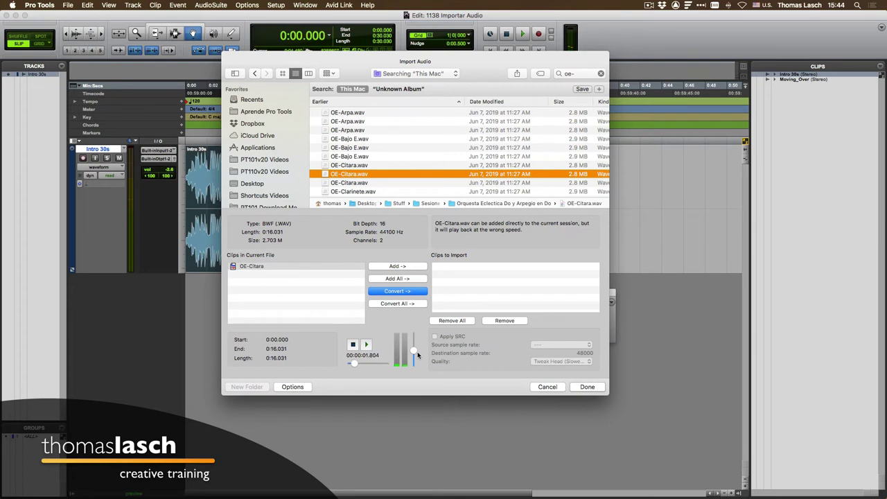
pyautogui.click(354, 192)
pyautogui.click(351, 139)
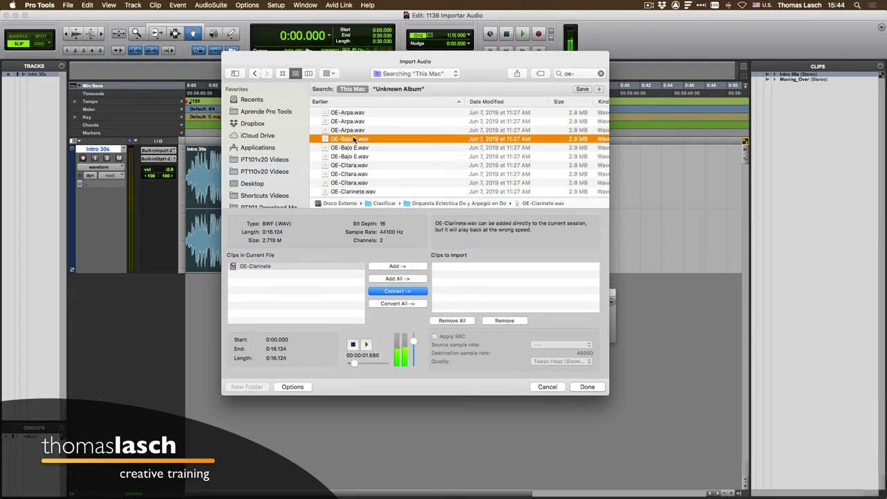
pyautogui.click(348, 130)
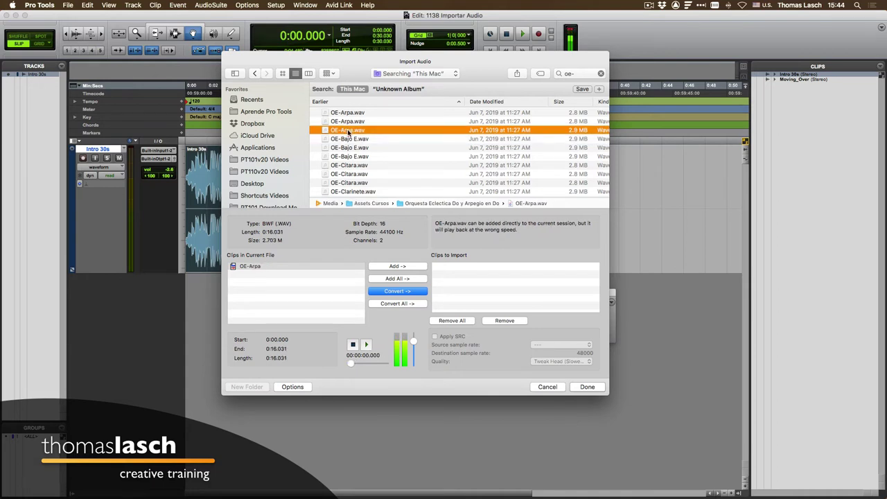
pyautogui.click(349, 174)
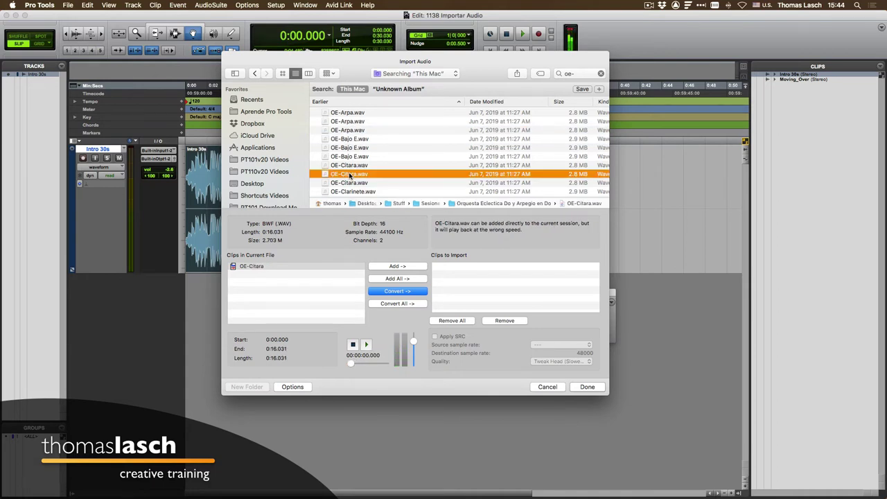
pyautogui.scroll(-3, 352, 188)
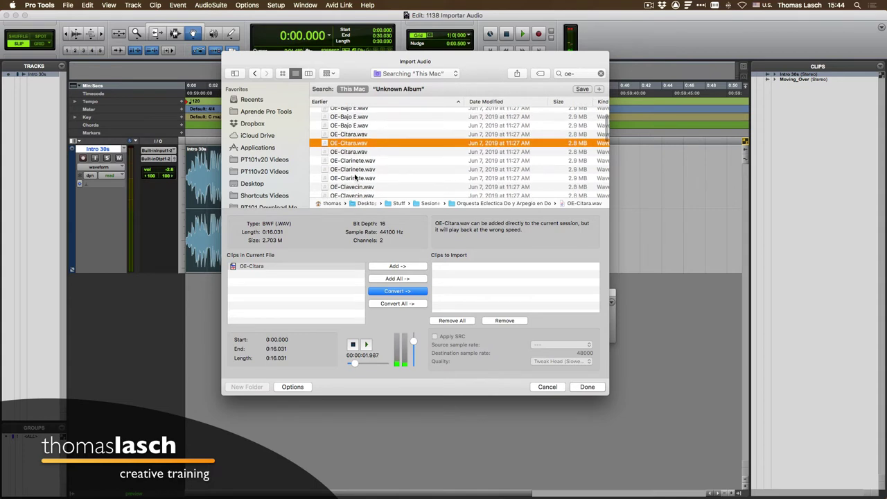
# Step: Import the third OE-Clarinete.wav with conversion into the session's Audio Files folder, placing it on a new track at Session Start
pyautogui.click(354, 178)
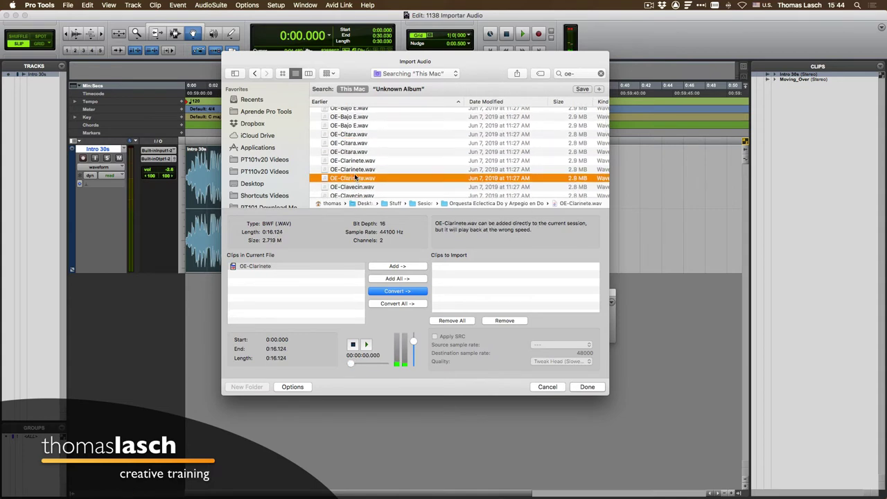
pyautogui.click(401, 292)
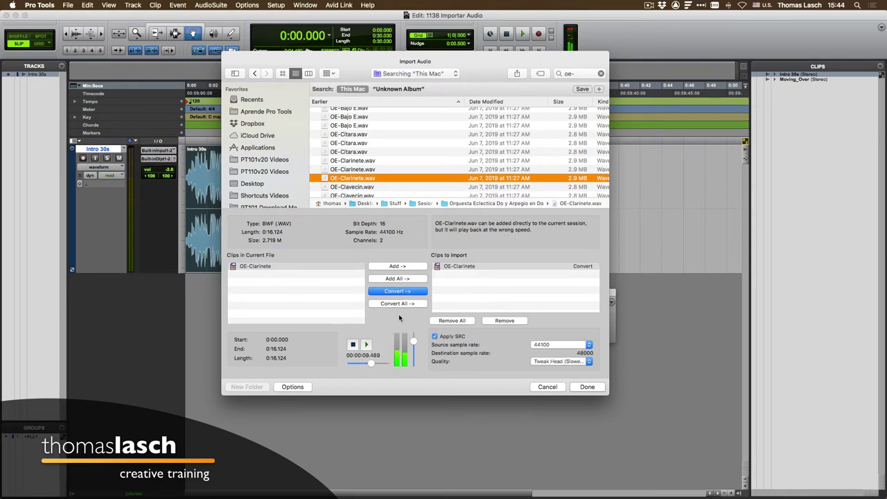
pyautogui.click(354, 345)
pyautogui.click(588, 387)
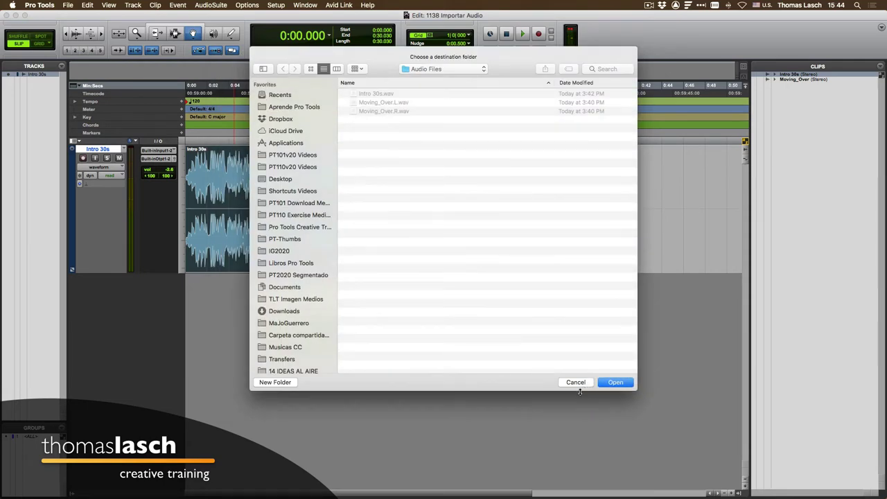
pyautogui.click(614, 383)
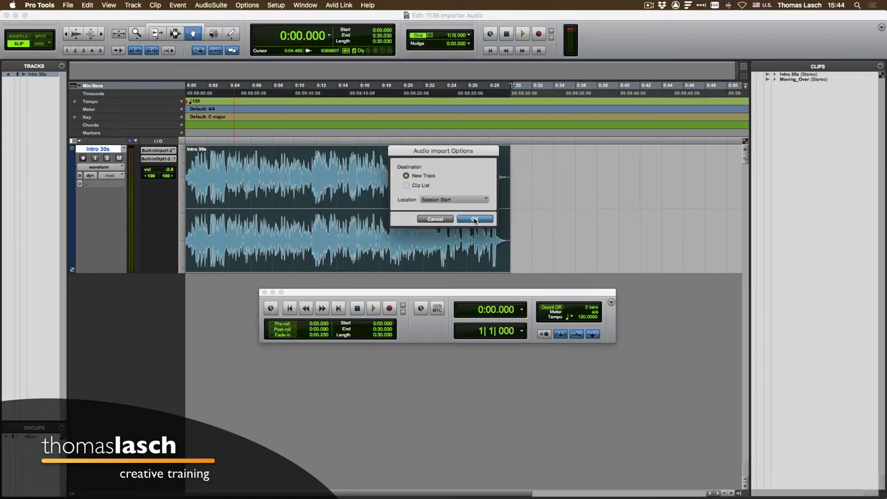
pyautogui.click(474, 220)
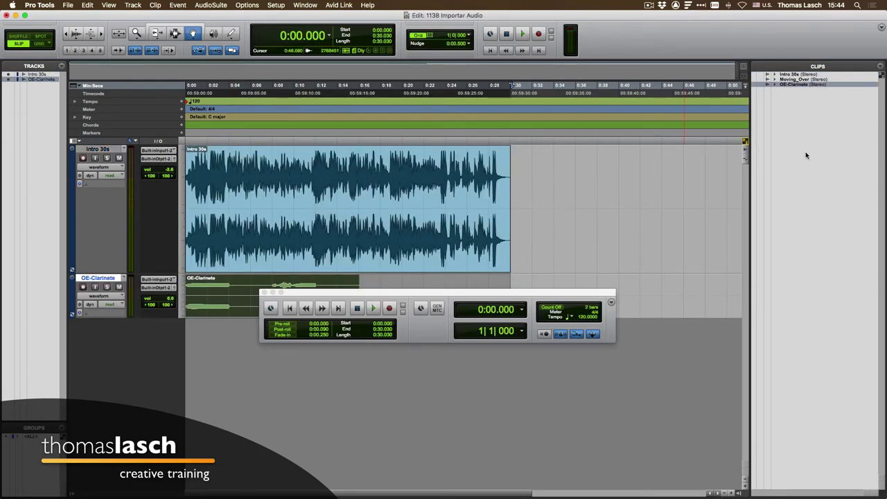
# Step: Place OE-Clarinete from the clip list on another new track, shift that clip to about 0:33.066, and briefly play it
pyautogui.moveTo(798, 84); pyautogui.dragTo(606, 370)
pyautogui.moveTo(513, 292); pyautogui.dragTo(357, 412)
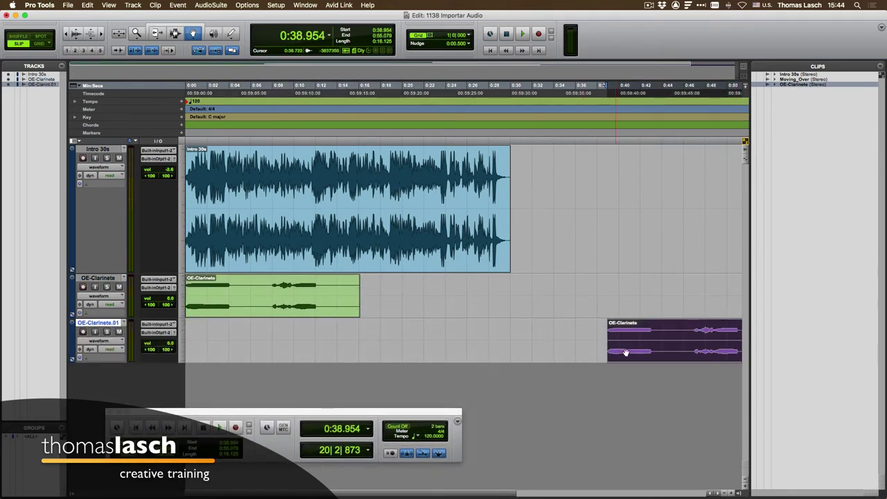
pyautogui.moveTo(652, 354); pyautogui.dragTo(589, 352)
pyautogui.press('space')
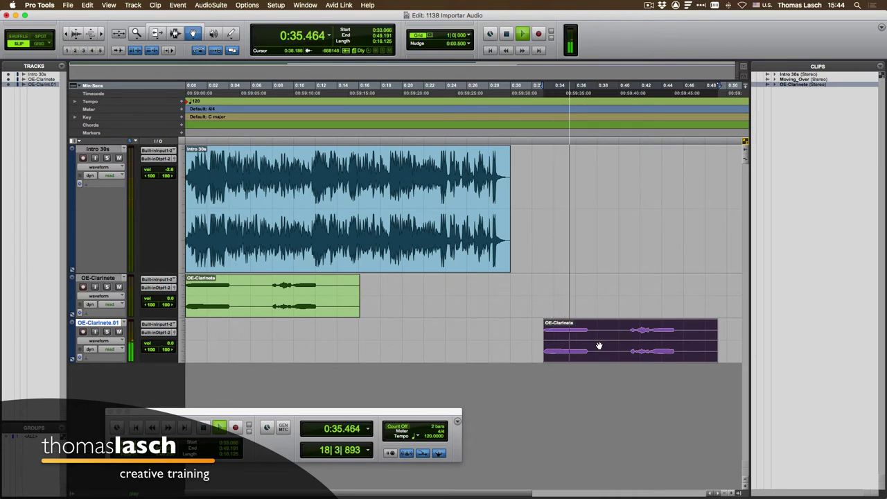
pyautogui.press('space')
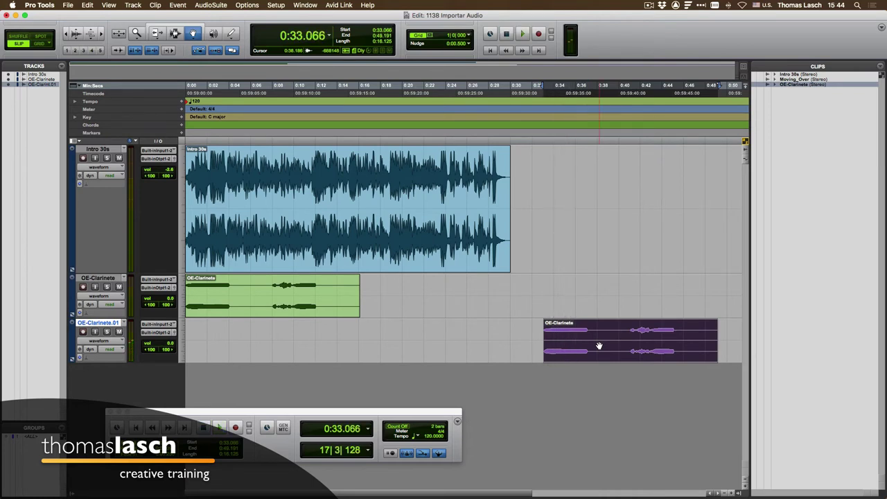
# Step: Start another audio import and add OE-Clarinete.wav to the clips to import without converting it
pyautogui.click(68, 5)
pyautogui.moveTo(110, 147)
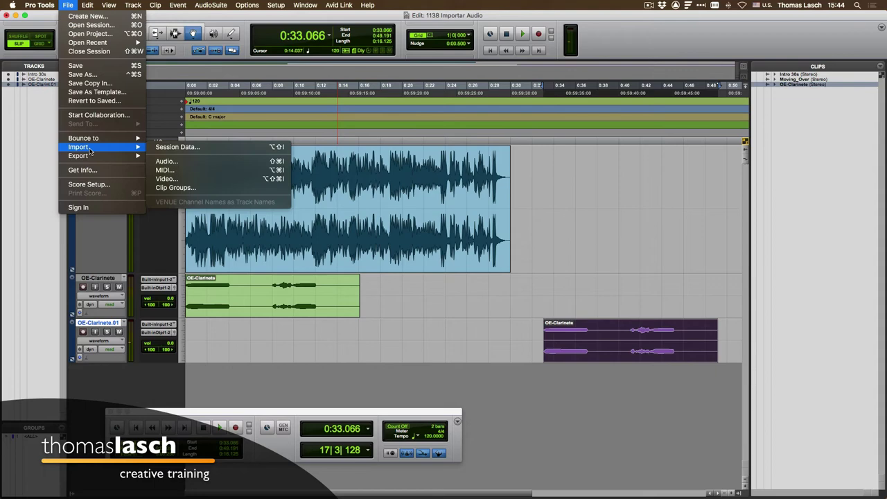
pyautogui.click(197, 164)
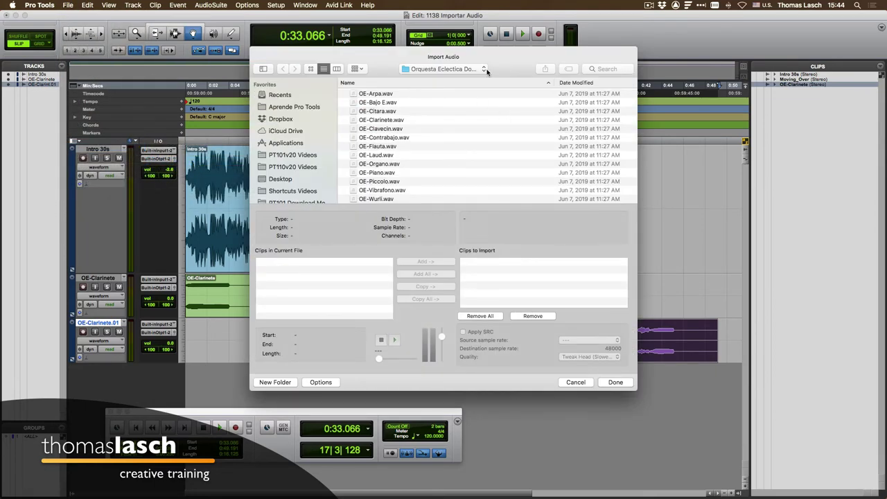
pyautogui.moveTo(508, 52)
pyautogui.mouseDown()
pyautogui.moveTo(455, 52)
pyautogui.moveTo(506, 51)
pyautogui.mouseUp()
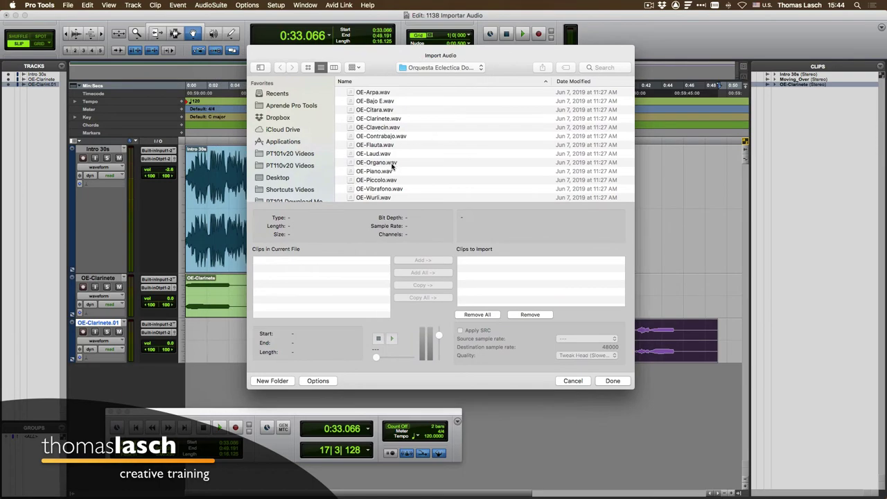
pyautogui.scroll(-1, 393, 165)
pyautogui.click(390, 112)
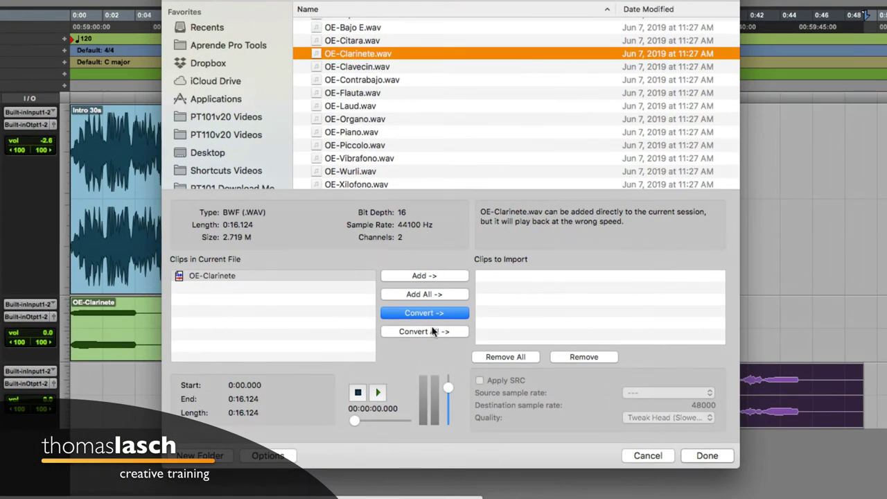
pyautogui.click(422, 275)
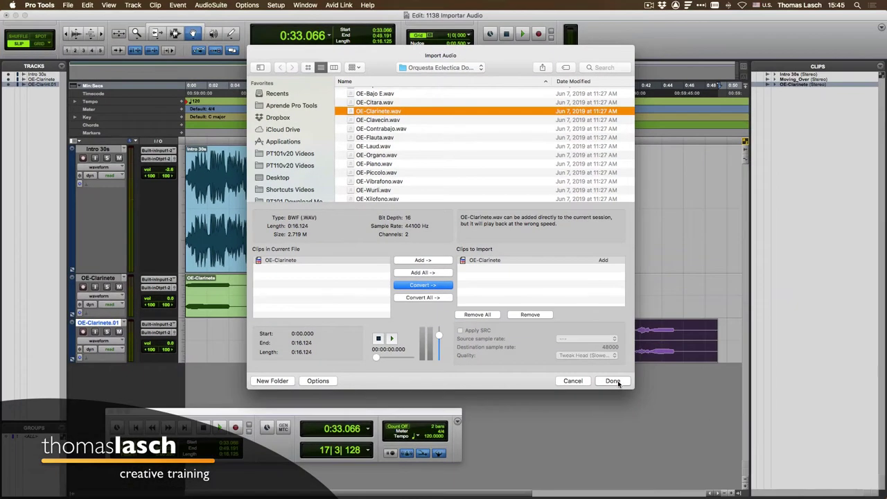
# Step: Accept the sample-rate mismatch and import the unconverted clip to a new track at Session Start
pyautogui.click(613, 381)
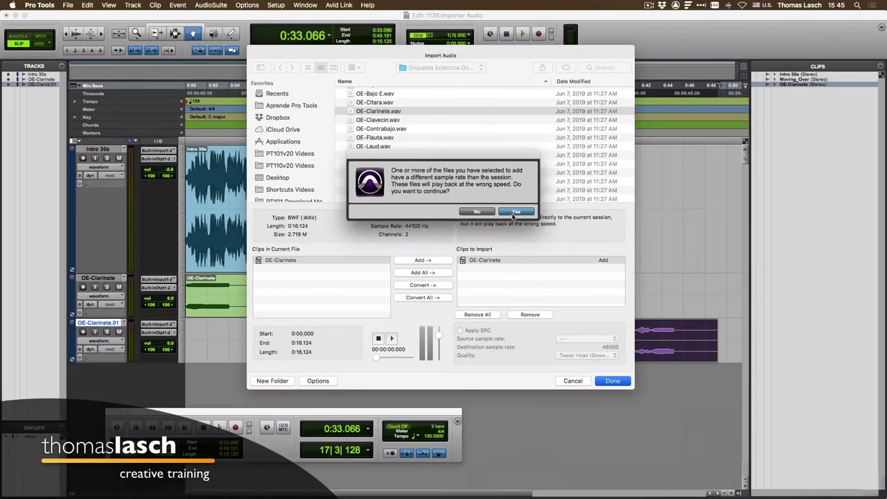
pyautogui.click(510, 216)
pyautogui.press('Return')
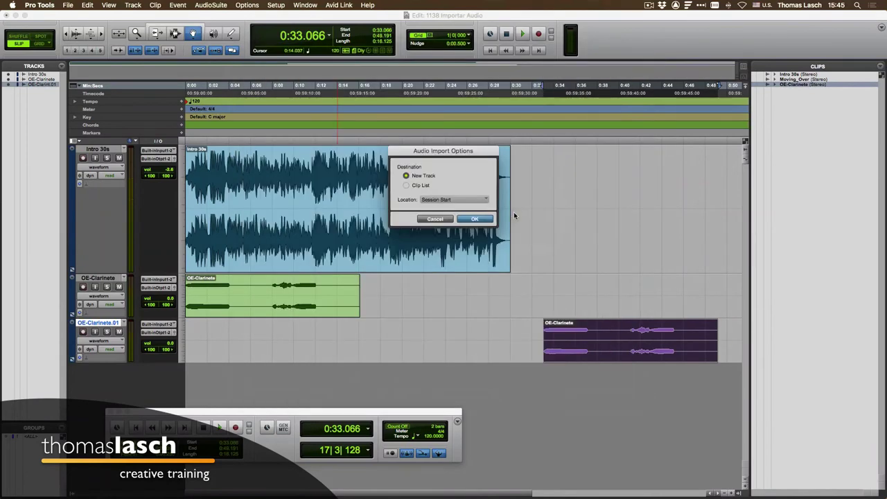
pyautogui.click(474, 220)
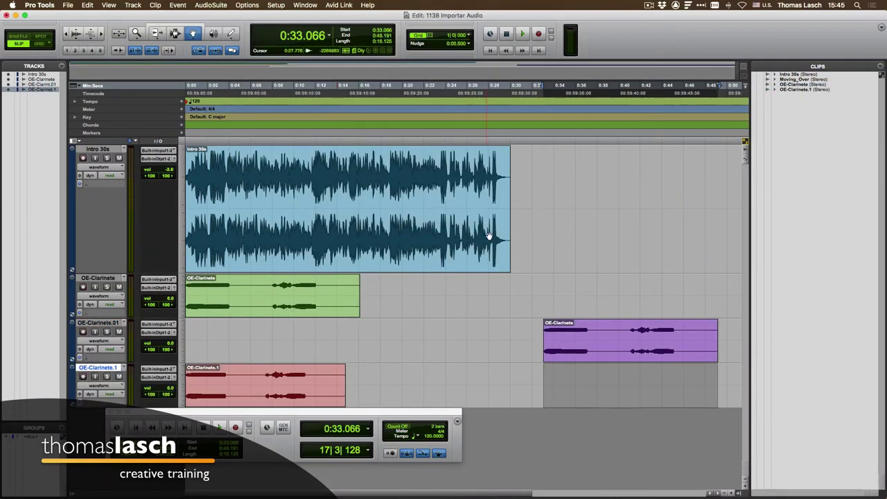
# Step: Move the OE-Clarinete.1 clip to about 0:55.125 on its track and compare its playback with the converted OE-Clarinete clip
pyautogui.moveTo(310, 399); pyautogui.dragTo(624, 390)
pyautogui.press('space')
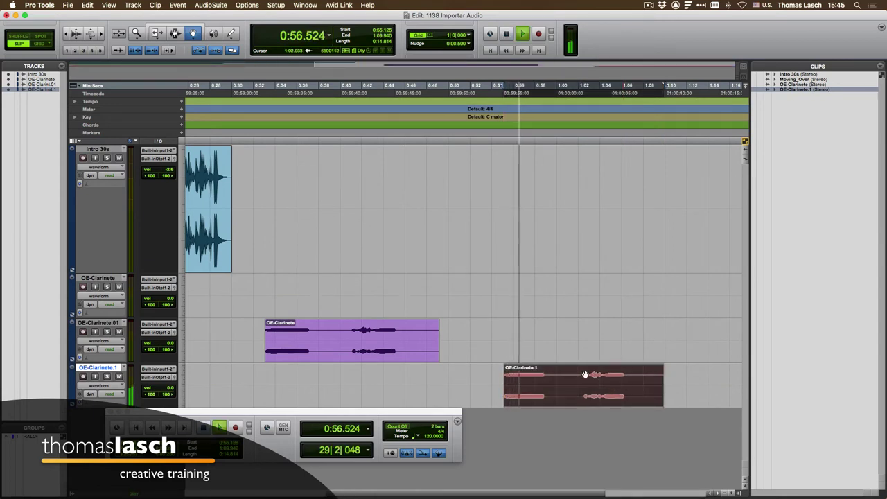
pyautogui.click(350, 359)
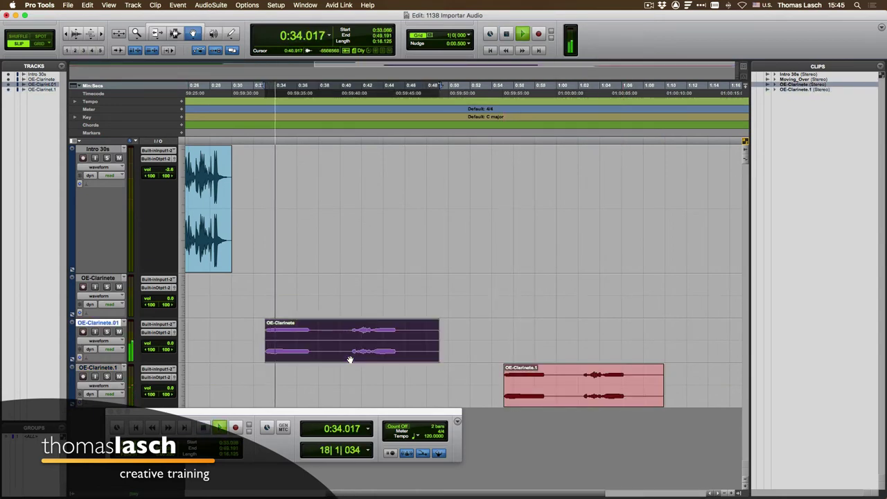
pyautogui.click(564, 403)
pyautogui.press('space')
pyautogui.press('space')
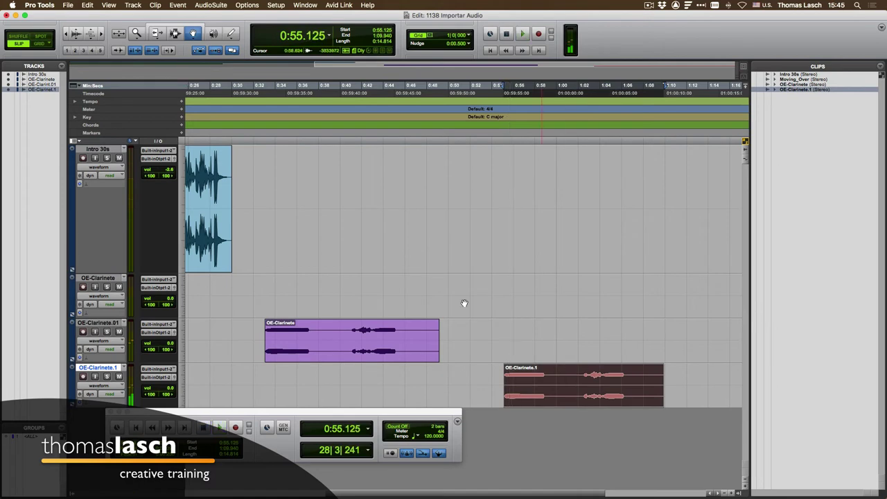
# Step: Play the OE-Clarinete.1 clip from about 1:02.421 using the Selector tool to set the start point
pyautogui.click(175, 33)
pyautogui.click(582, 377)
pyautogui.press('space')
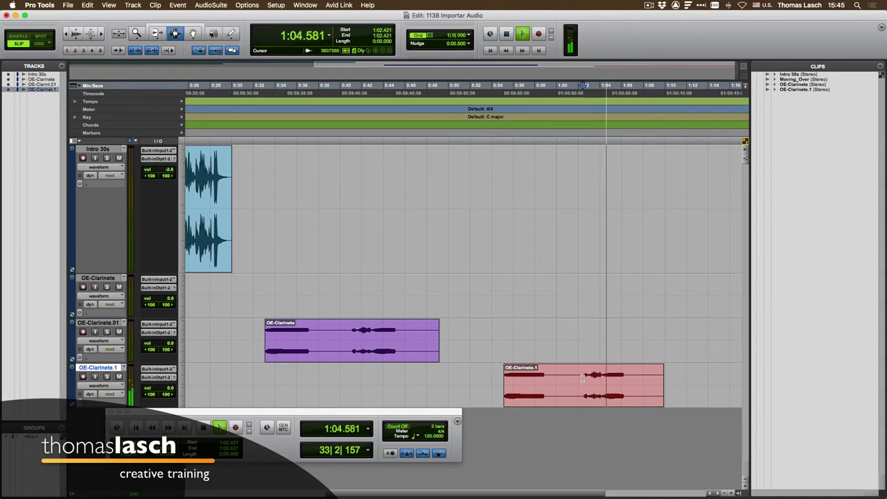
pyautogui.press('space')
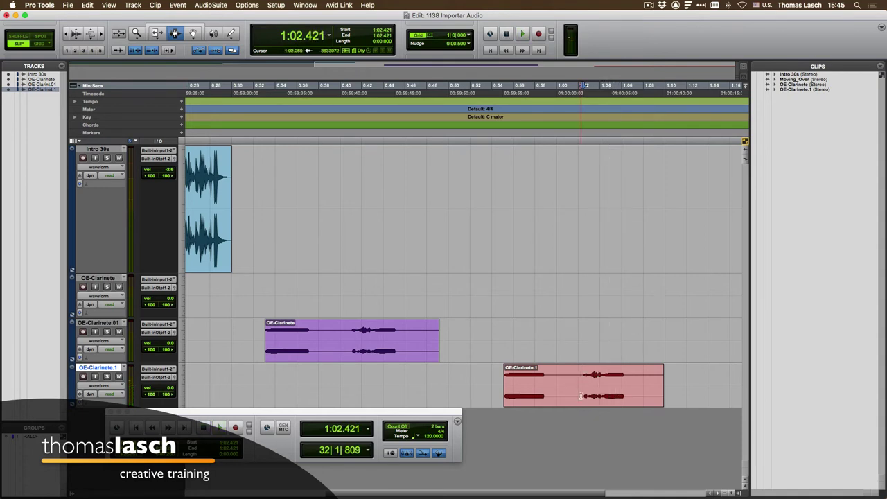
# Step: Delete the OE-Clarinete.1 clip from its track, and permanently delete it and its source file through the clip list
pyautogui.doubleClick(581, 396)
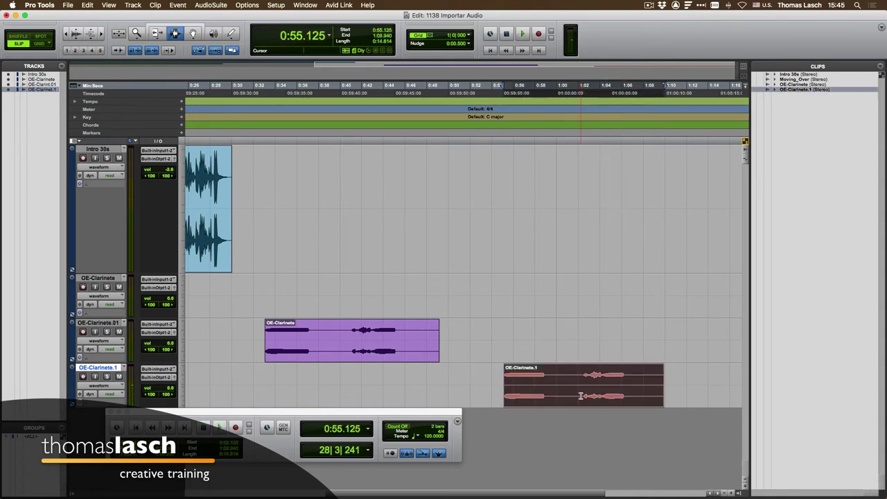
pyautogui.press('Delete')
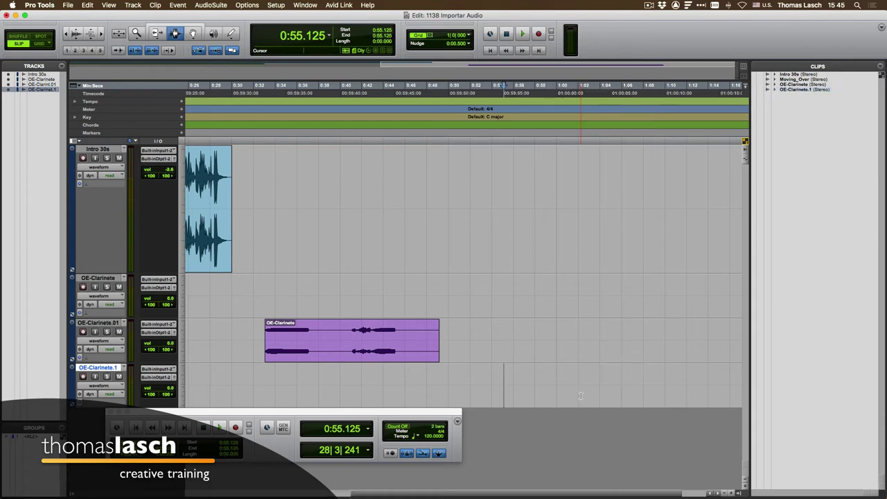
pyautogui.click(803, 88)
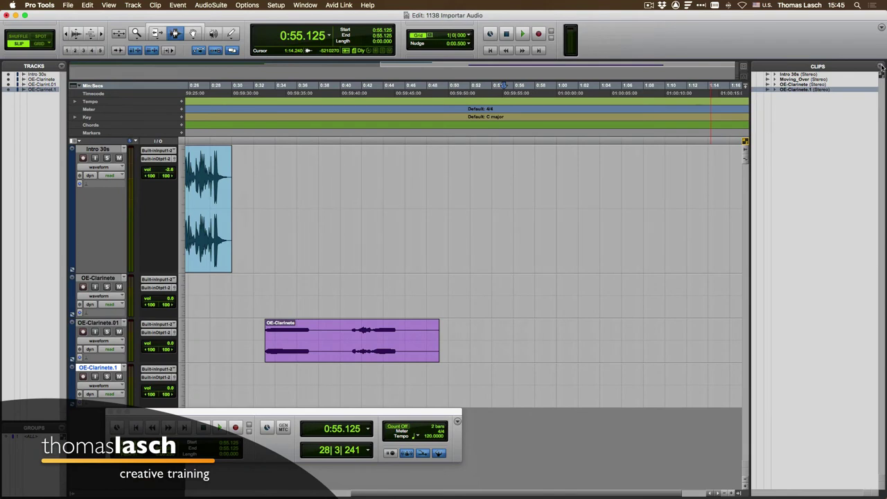
pyautogui.click(881, 67)
pyautogui.click(851, 121)
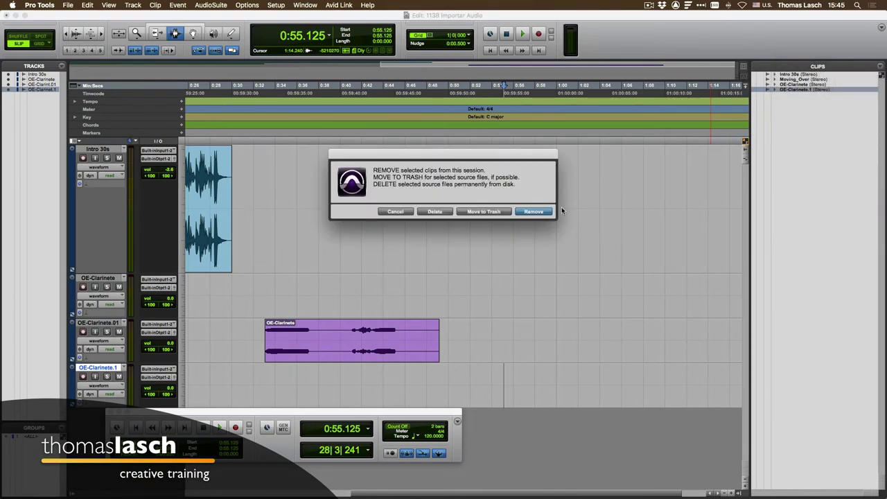
pyautogui.click(434, 212)
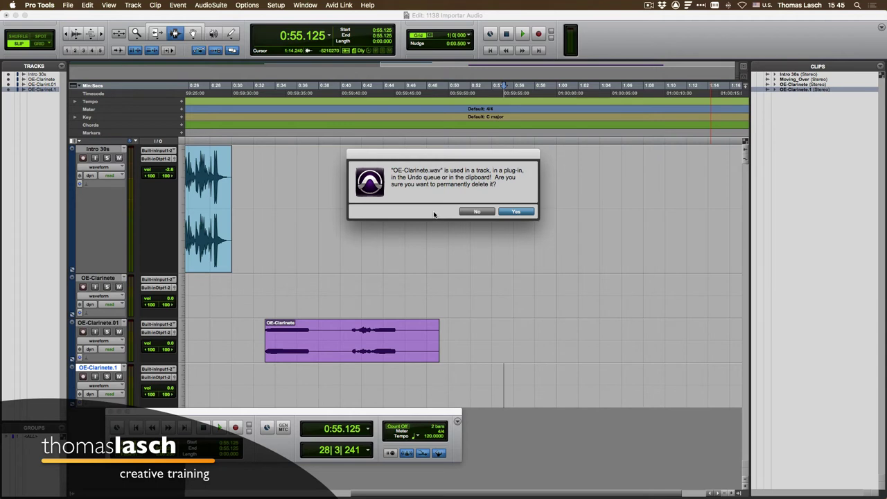
pyautogui.click(516, 212)
pyautogui.hscroll(-3, 315, 303)
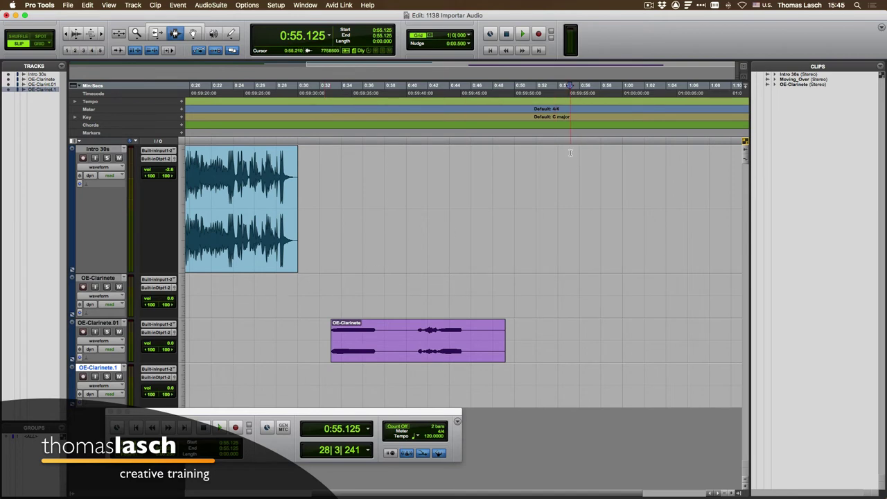
# Step: Open a new Default Workspace window and search its volumes for "Celestina 114"
pyautogui.click(305, 5)
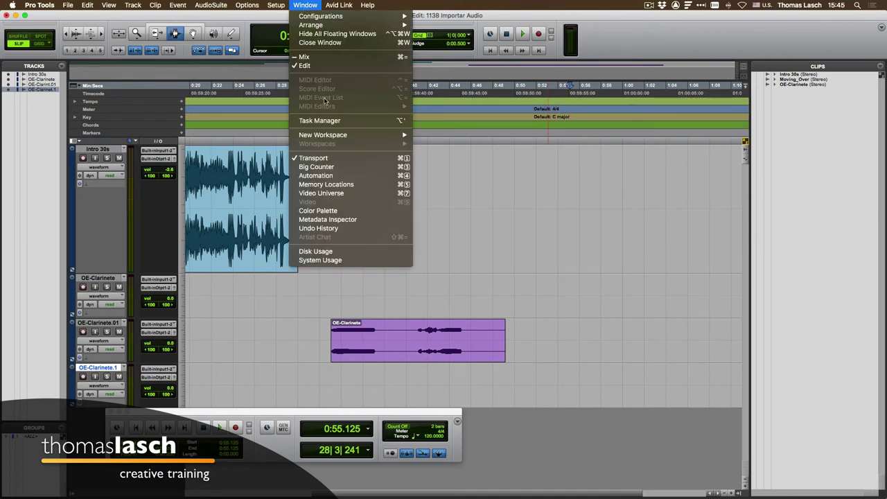
pyautogui.moveTo(331, 134)
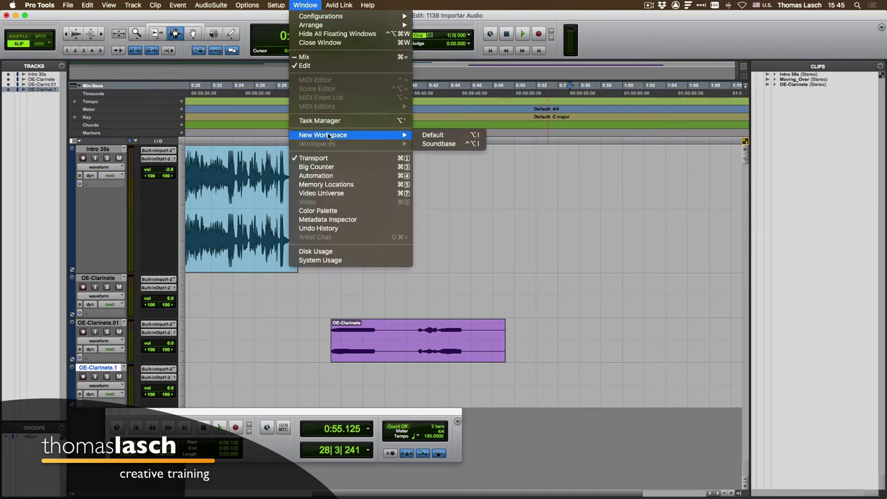
pyautogui.click(434, 135)
pyautogui.moveTo(391, 16); pyautogui.dragTo(501, 95)
pyautogui.click(547, 107)
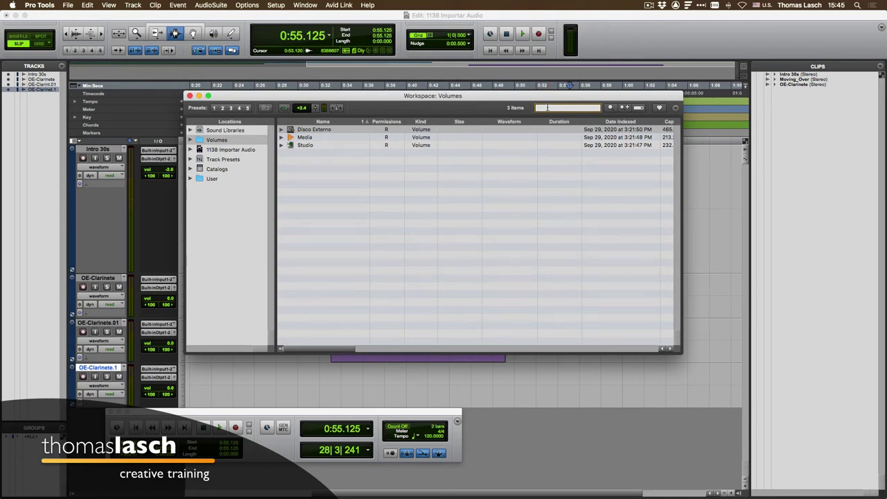
pyautogui.write('Celest')
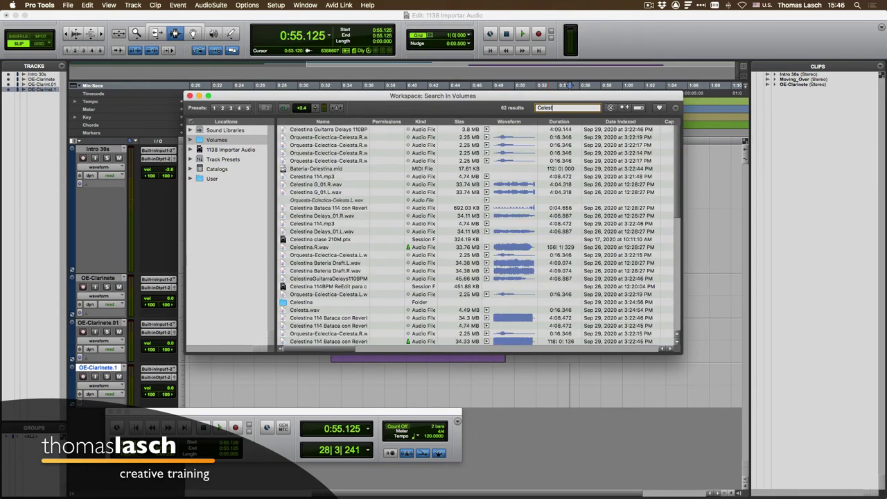
pyautogui.write('ina')
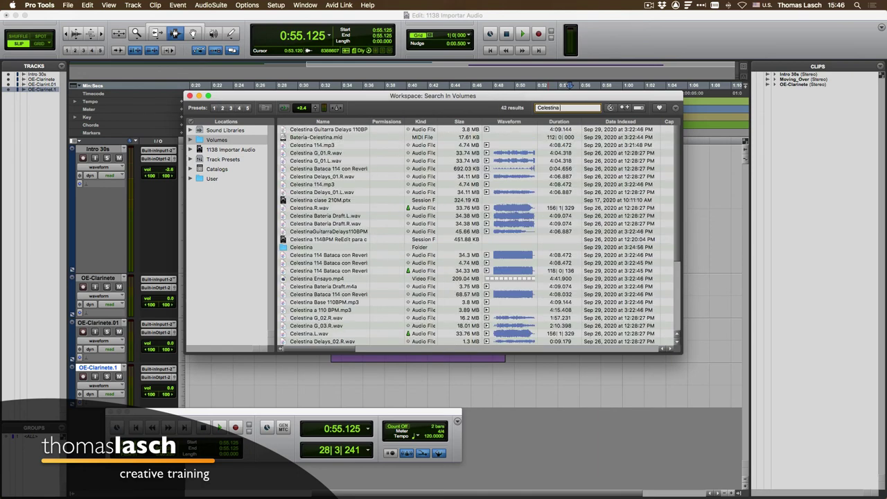
pyautogui.write(' 114')
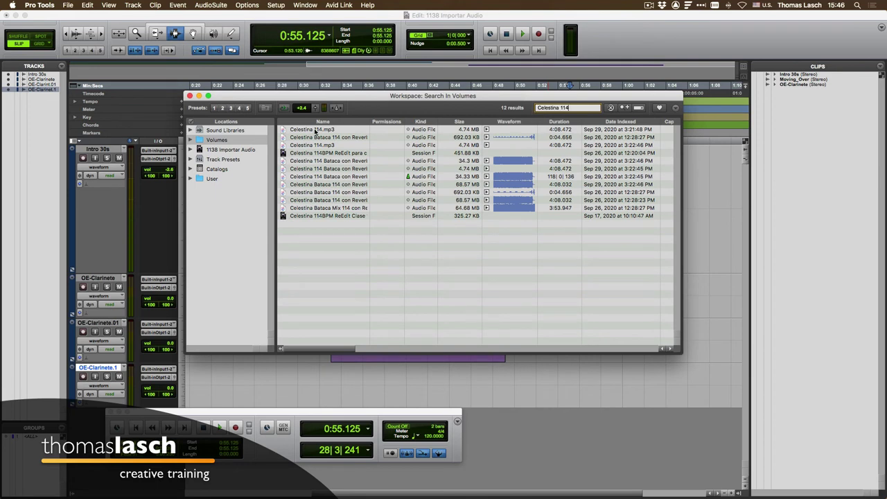
# Step: Select Celestina 114.mp3 together with the con Reverb.R.wav result, and widen the Name column to fit the file names
pyautogui.click(321, 131)
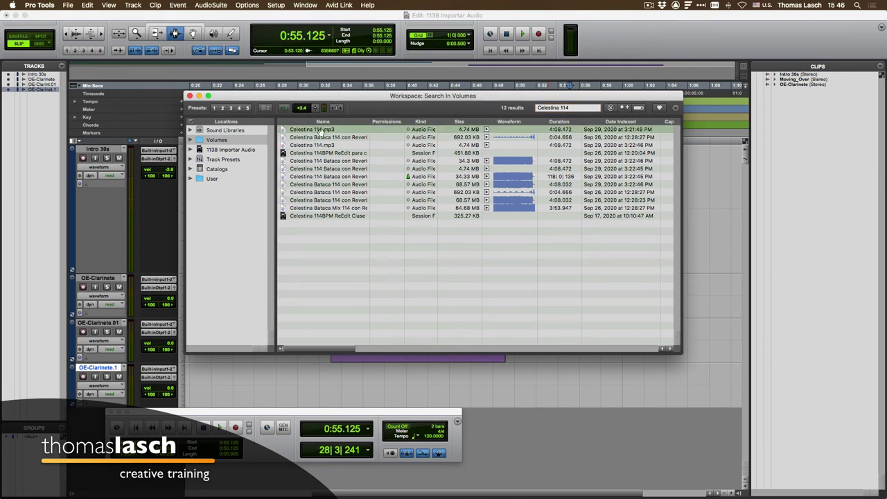
pyautogui.keyDown('super'); pyautogui.click(330, 164); pyautogui.keyUp('super')
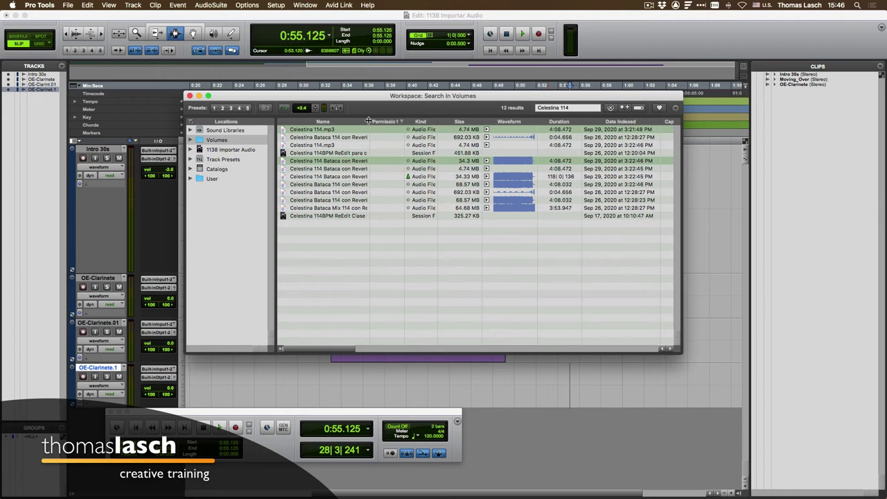
pyautogui.moveTo(371, 122); pyautogui.dragTo(402, 122)
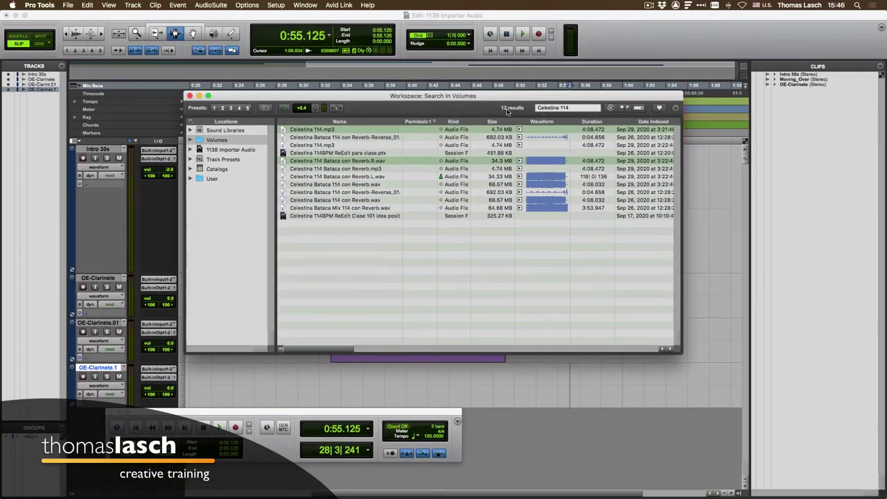
pyautogui.moveTo(498, 97); pyautogui.dragTo(575, 85)
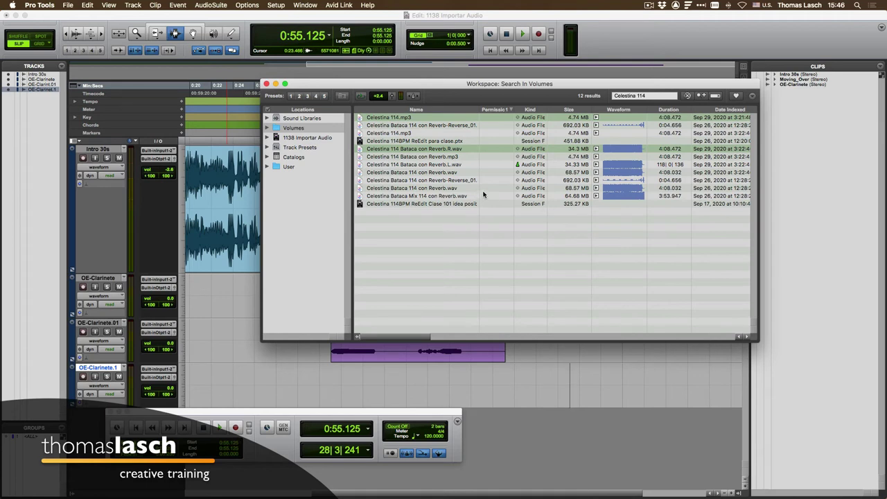
pyautogui.click(438, 198)
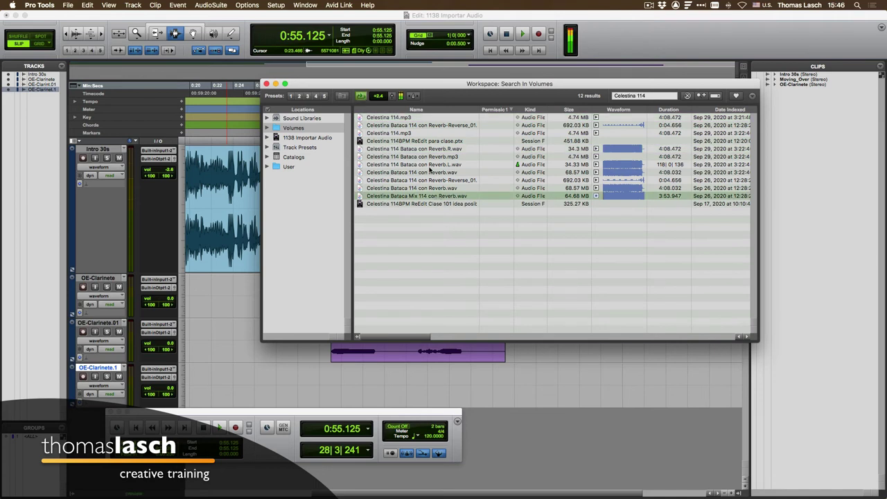
pyautogui.moveTo(390, 97); pyautogui.dragTo(395, 104)
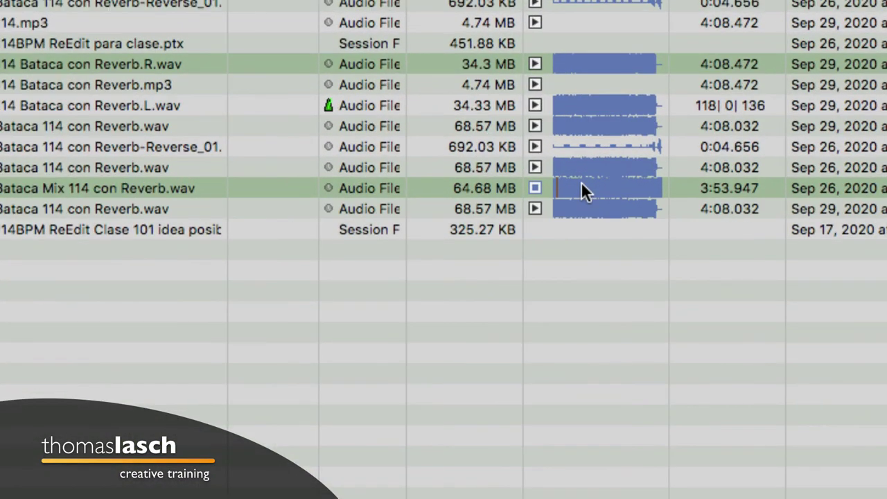
pyautogui.click(582, 185)
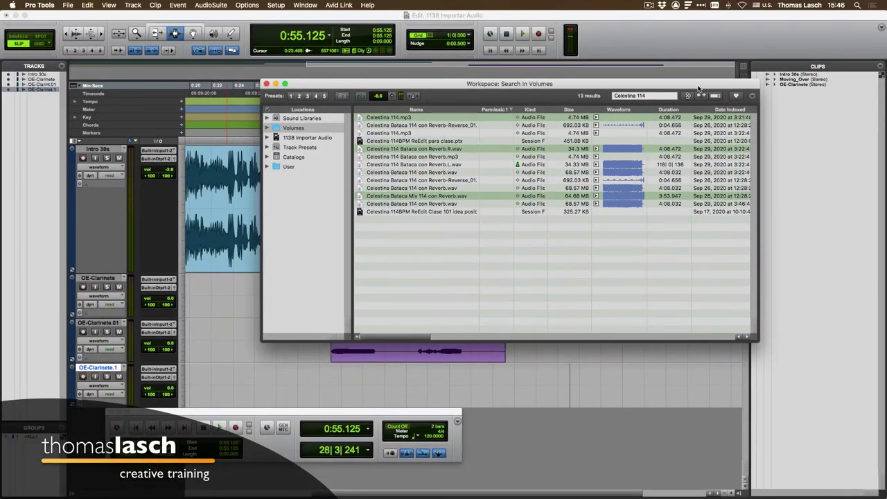
# Step: Clear the Celestina 114 search and bring up the advanced search criteria in the Workspace window
pyautogui.click(688, 96)
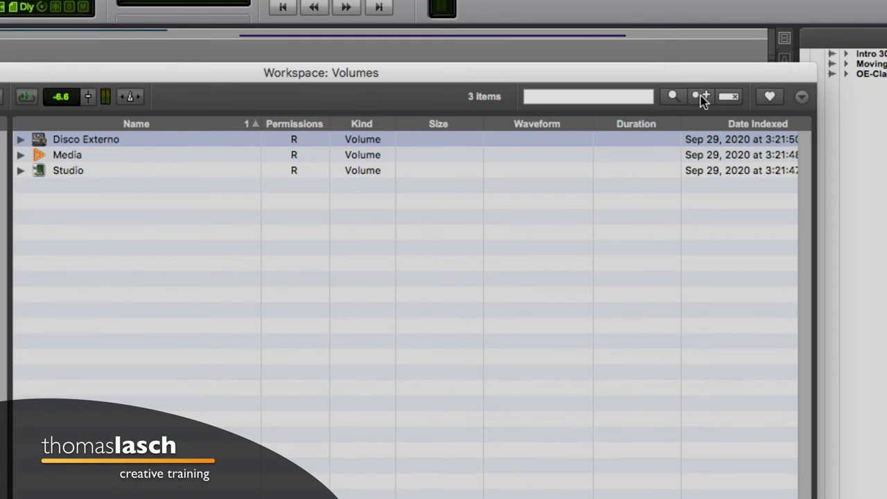
pyautogui.click(702, 97)
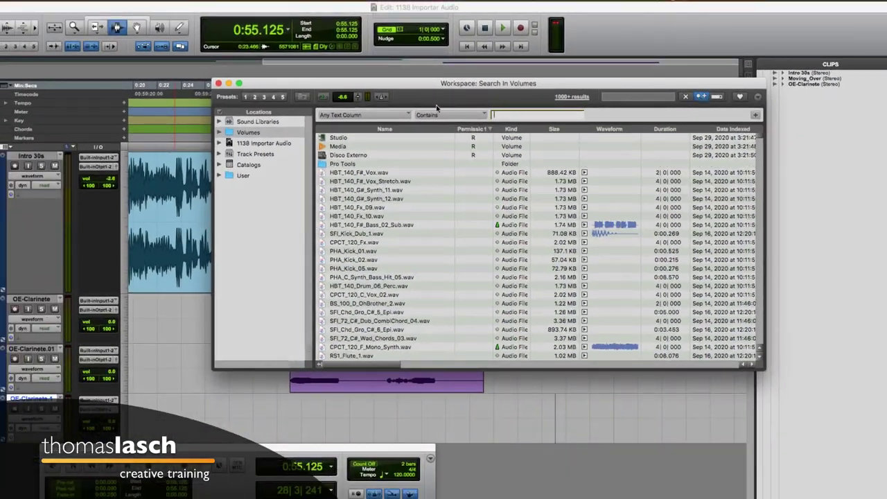
pyautogui.moveTo(448, 76); pyautogui.dragTo(384, 78)
pyautogui.moveTo(481, 84); pyautogui.dragTo(481, 83)
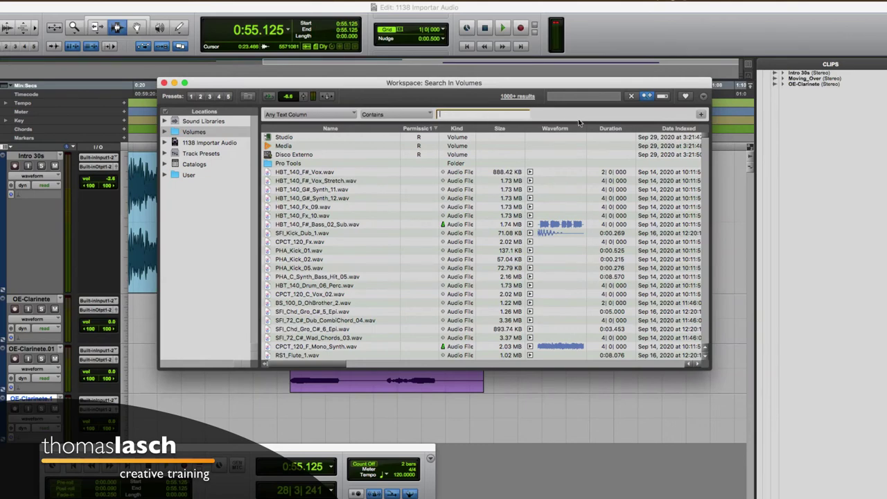
# Step: Add a second search criterion that limits the results to files whose Format is WAV
pyautogui.click(700, 113)
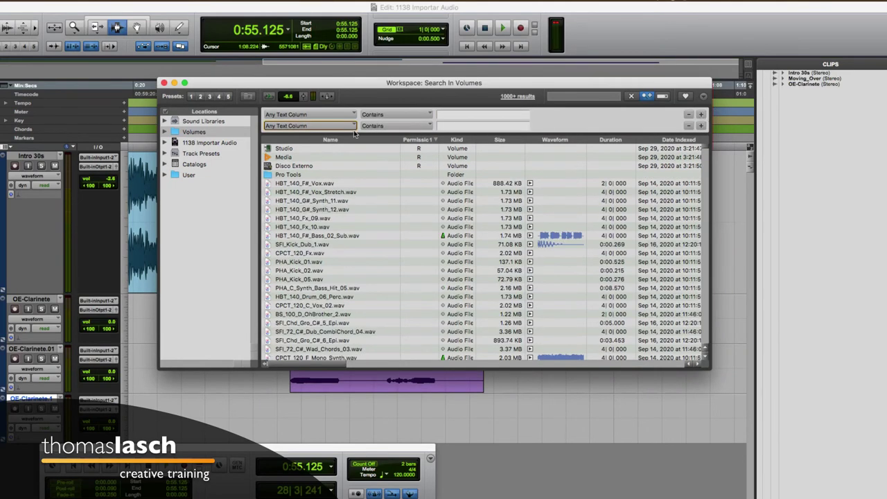
pyautogui.click(327, 126)
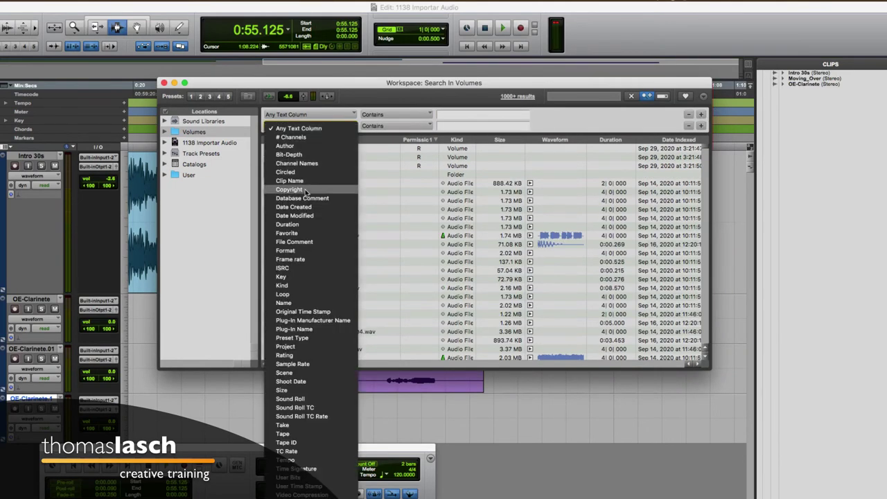
pyautogui.click(309, 253)
pyautogui.click(471, 125)
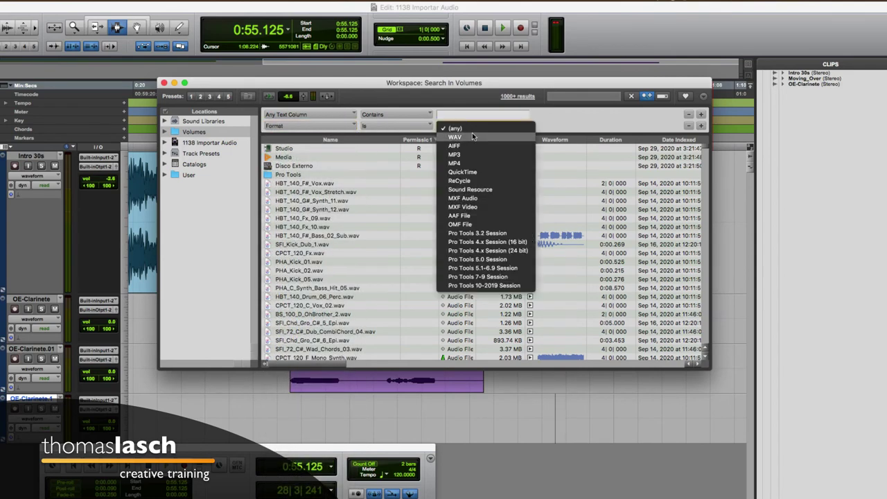
pyautogui.click(472, 136)
# Step: Add a third search criterion, remove it along with the WAV format criterion, and clear the advanced search
pyautogui.click(702, 126)
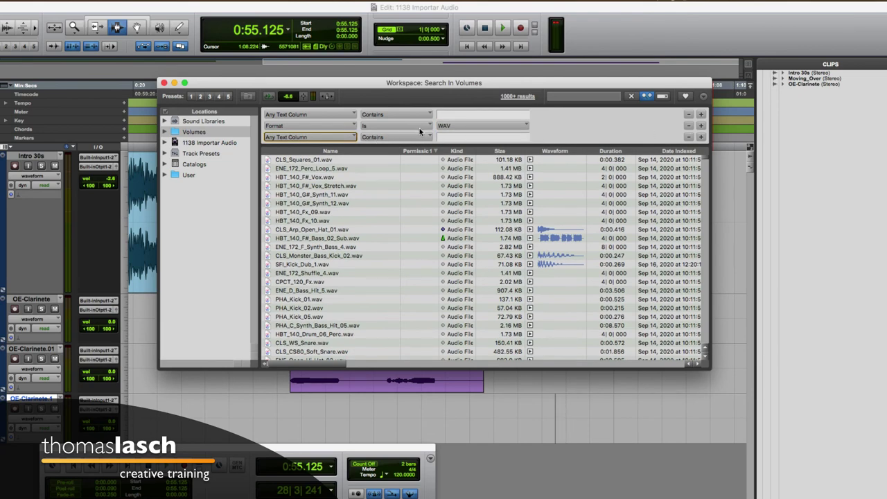
pyautogui.click(688, 137)
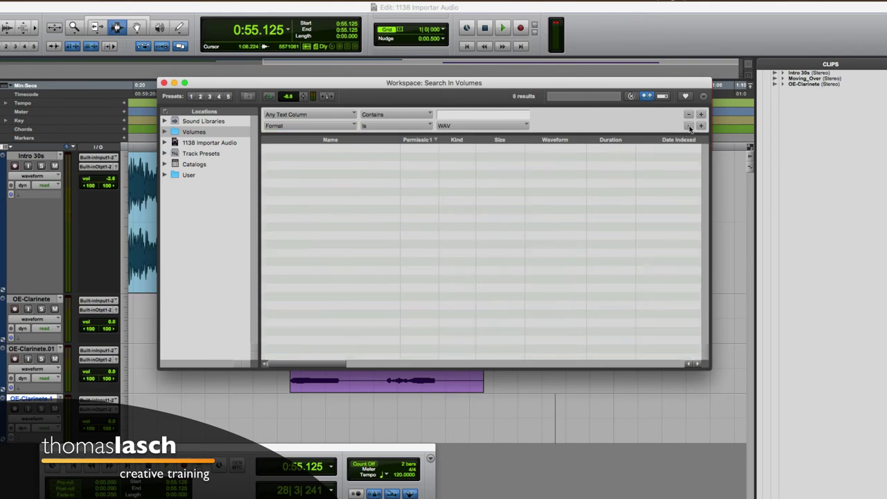
pyautogui.click(689, 126)
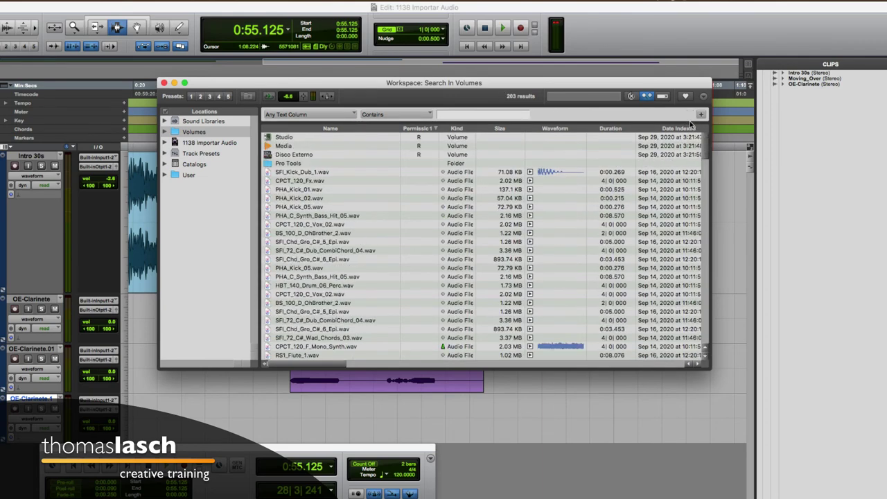
pyautogui.click(632, 97)
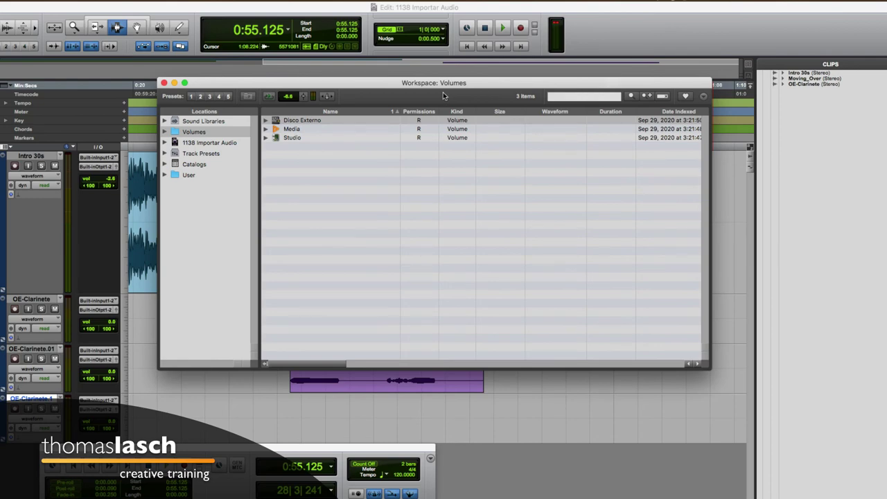
# Step: Close the Workspace window and return the session's playback position to the start
pyautogui.click(164, 82)
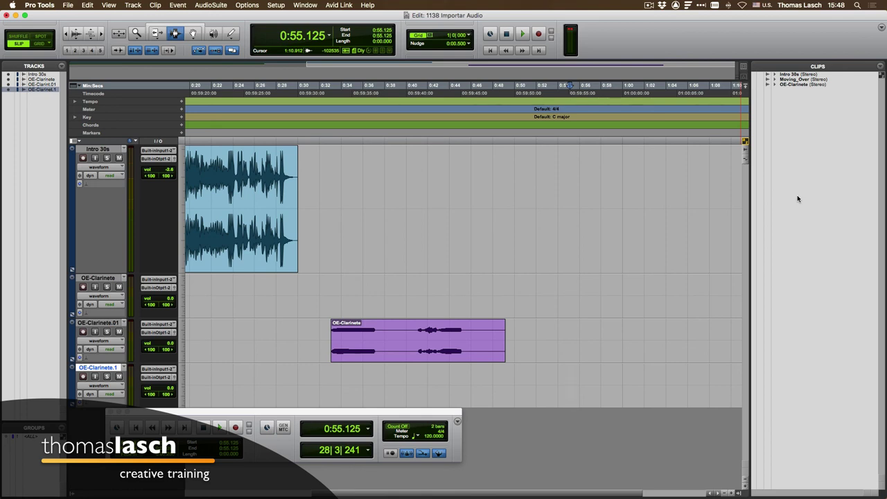
pyautogui.press('Return')
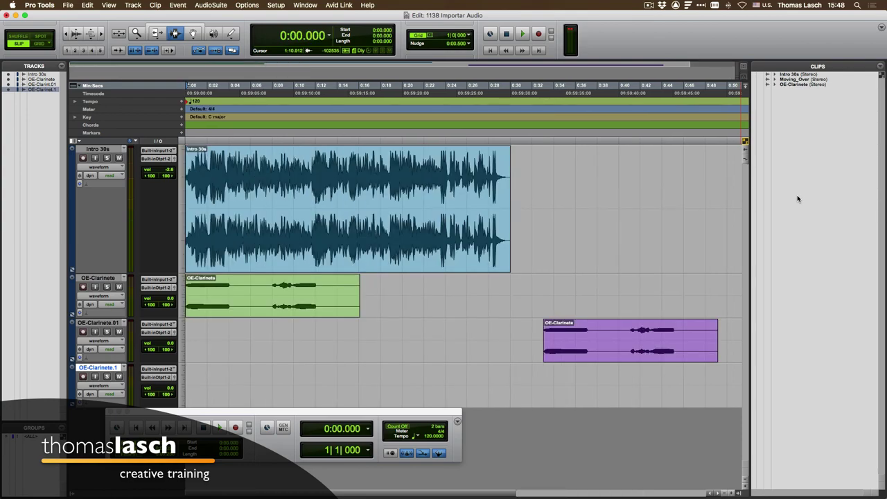